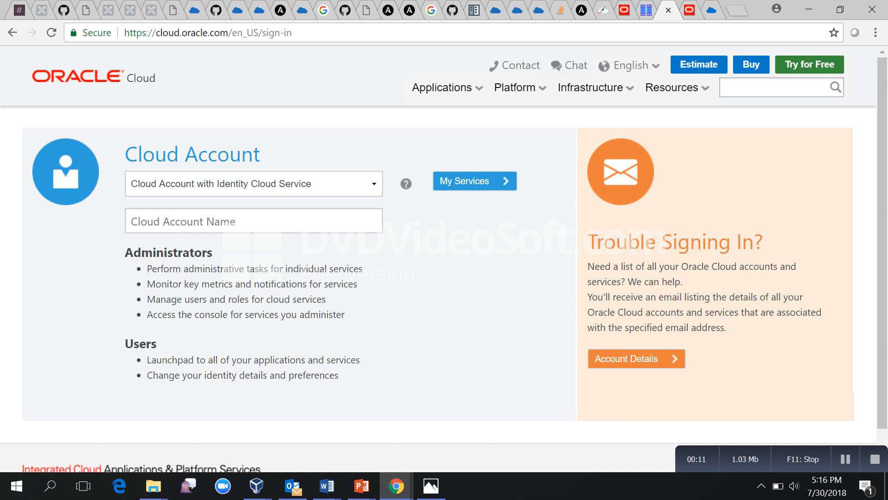
# Clear the autofilled Cloud Account Name field and type the first part of the account name.
pyautogui.click(253, 221)
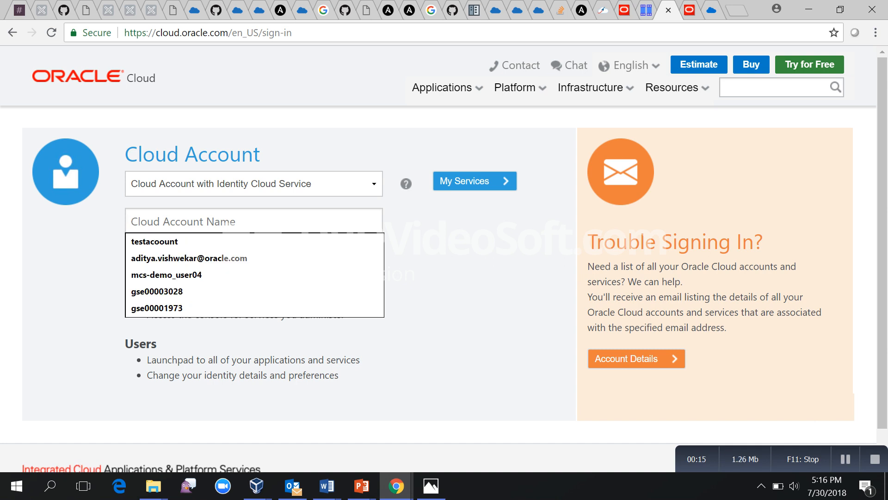
pyautogui.write('Create Initial G4 Reminder')
pyautogui.press('BackSpace')
pyautogui.press('BackSpace')
pyautogui.press('BackSpace')
pyautogui.press('BackSpace')
pyautogui.press('BackSpace')
pyautogui.press('BackSpace')
pyautogui.press('BackSpace')
pyautogui.press('BackSpace')
pyautogui.press('BackSpace')
pyautogui.press('BackSpace')
pyautogui.press('BackSpace')
pyautogui.press('BackSpace')
pyautogui.press('BackSpace')
pyautogui.press('BackSpace')
pyautogui.press('BackSpace')
pyautogui.press('BackSpace')
pyautogui.press('BackSpace')
pyautogui.press('BackSpace')
pyautogui.press('BackSpace')
pyautogui.press('BackSpace')
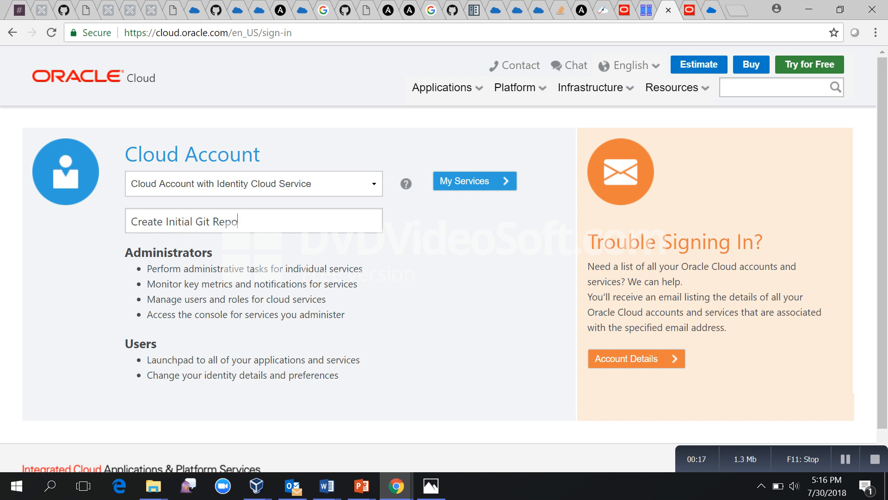
pyautogui.press('BackSpace')
pyautogui.press('BackSpace')
pyautogui.press('BackSpace')
pyautogui.press('BackSpace')
pyautogui.press('BackSpace')
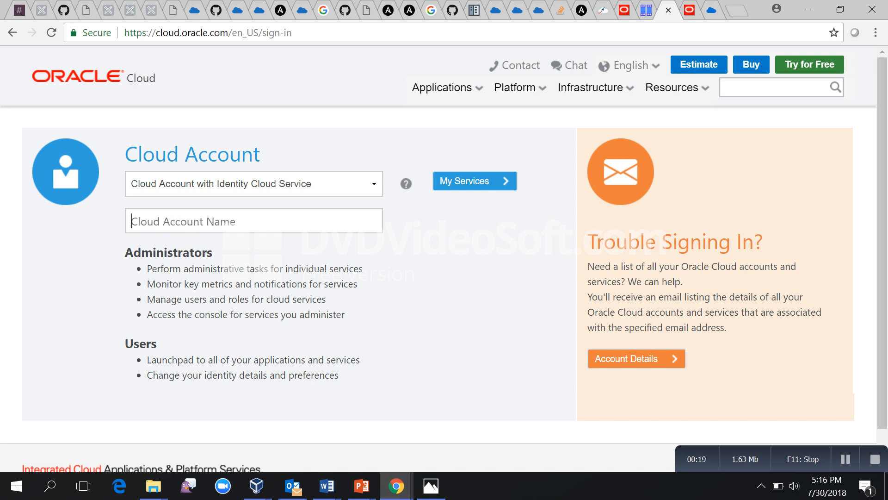
pyautogui.write('gse')
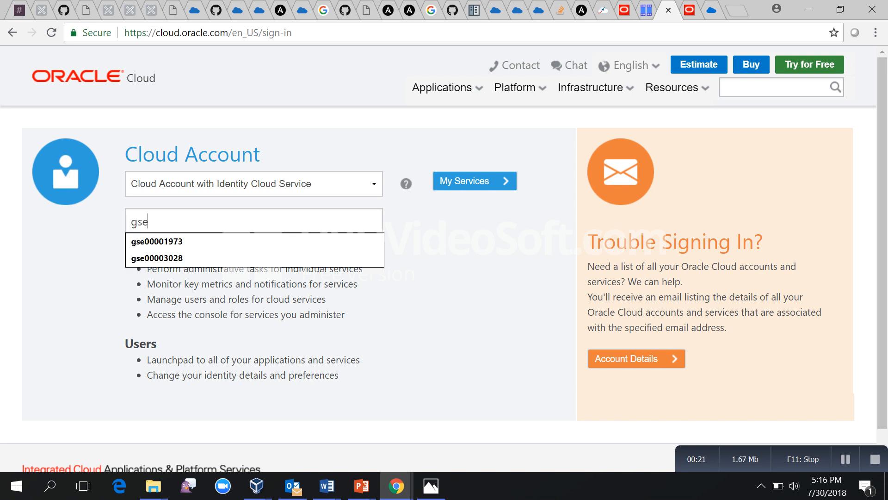
pyautogui.press('Down')
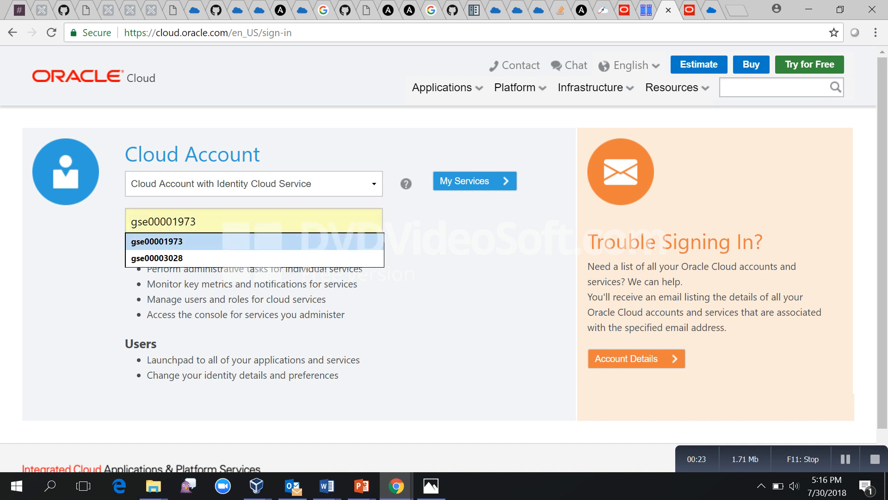
pyautogui.press('BackSpace')
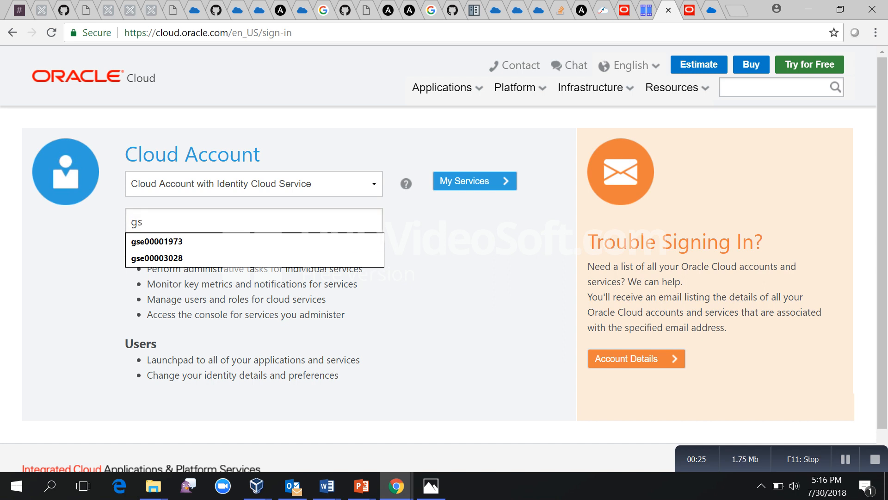
pyautogui.write('e000')
# Copy the environment's account name from its Demo Central Launchpad details.
pyautogui.click(109, 10)
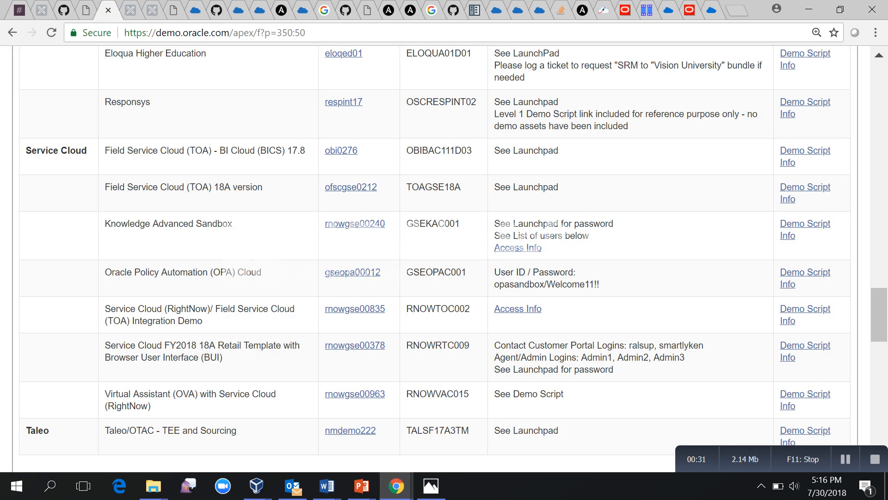
pyautogui.click(131, 10)
pyautogui.click(152, 10)
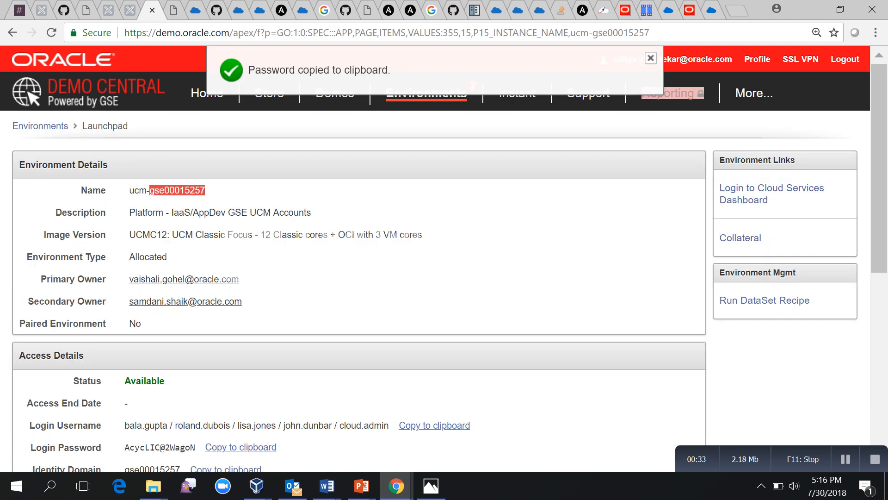
pyautogui.rightClick(189, 188)
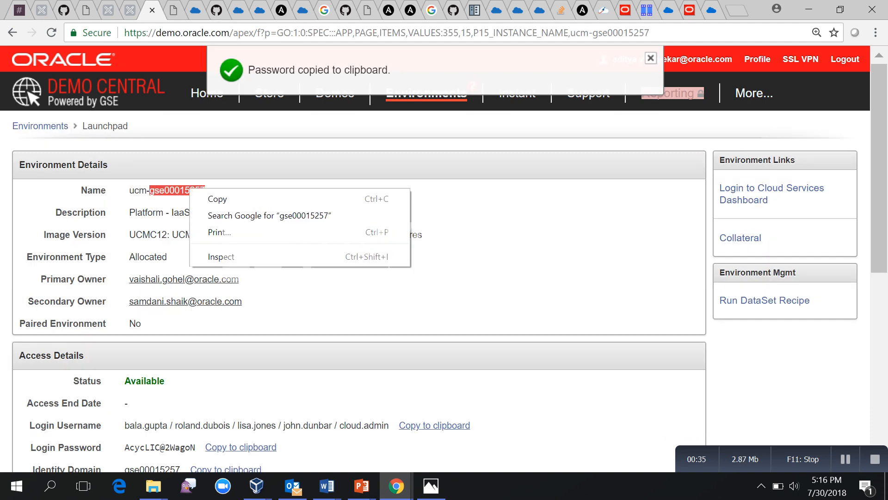
pyautogui.click(218, 199)
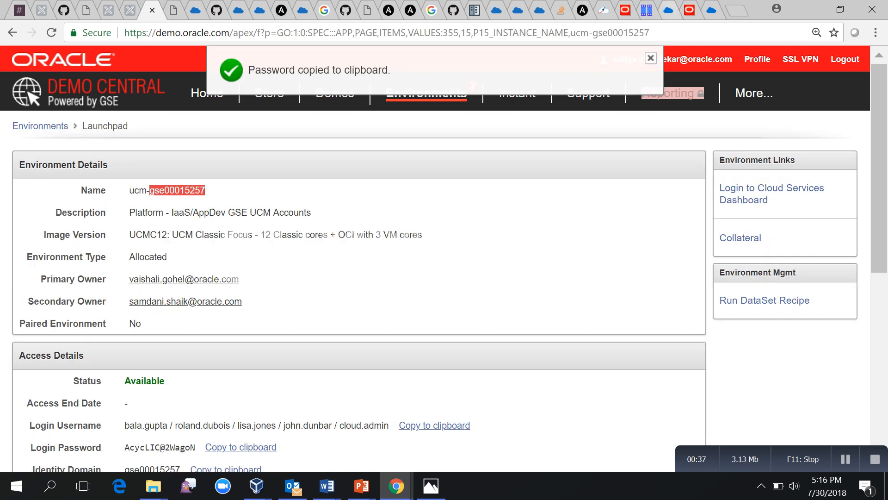
pyautogui.click(666, 10)
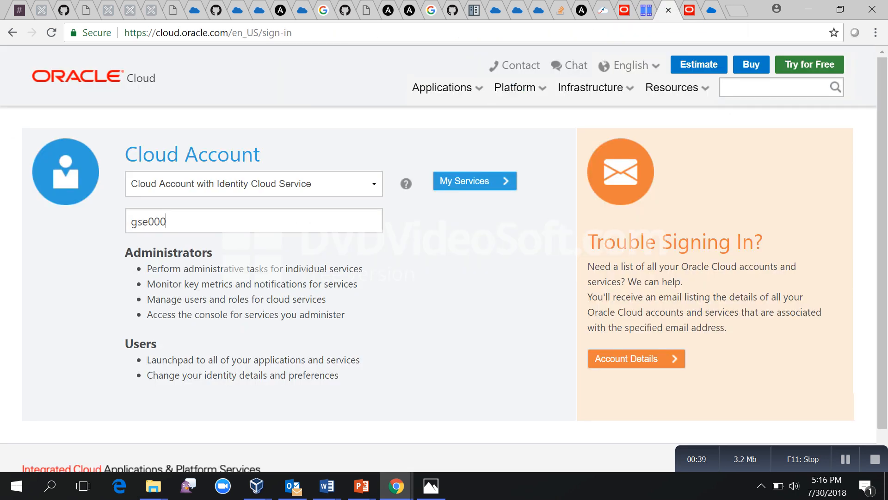
# Replace the partial account name with the copied one and continue to My Services.
pyautogui.hotkey('ctrl', 'a')
pyautogui.hotkey('ctrl', 'v')
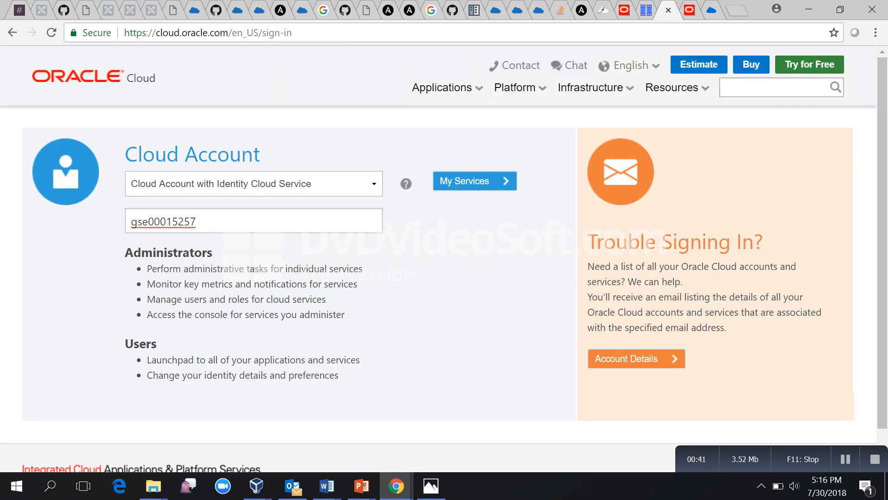
pyautogui.click(467, 181)
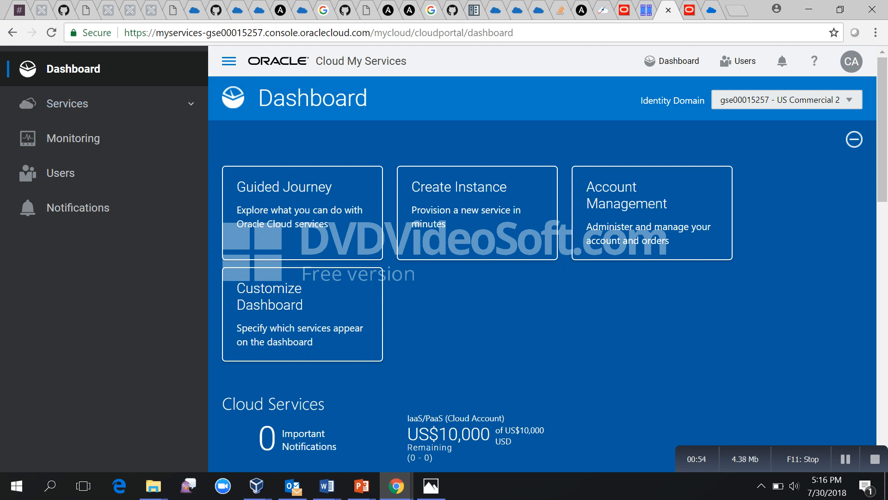
# Set the Developer service to Show in the dashboard customization settings.
pyautogui.click(229, 61)
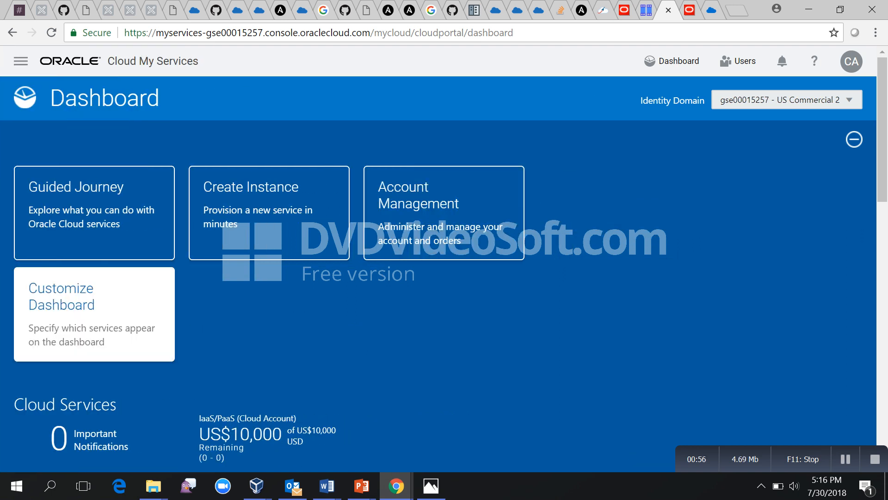
pyautogui.click(94, 314)
pyautogui.scroll(-4, 430, 306)
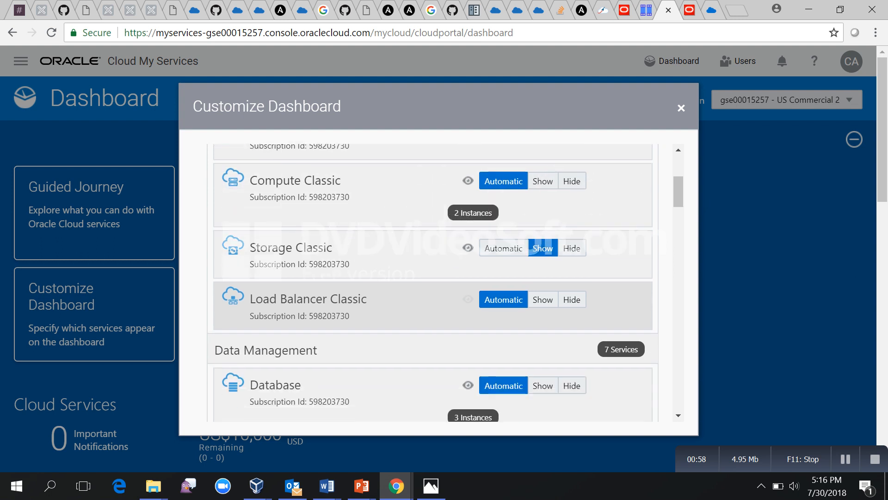
pyautogui.scroll(-10, 432, 282)
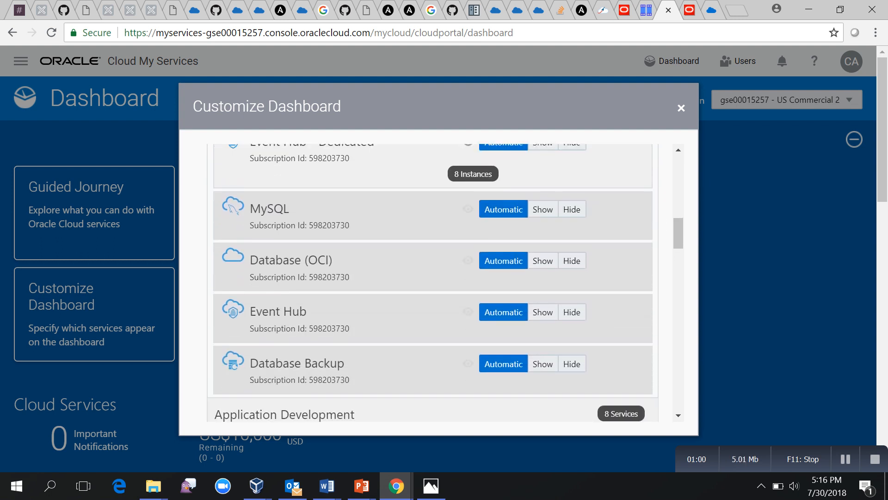
pyautogui.scroll(-8, 433, 282)
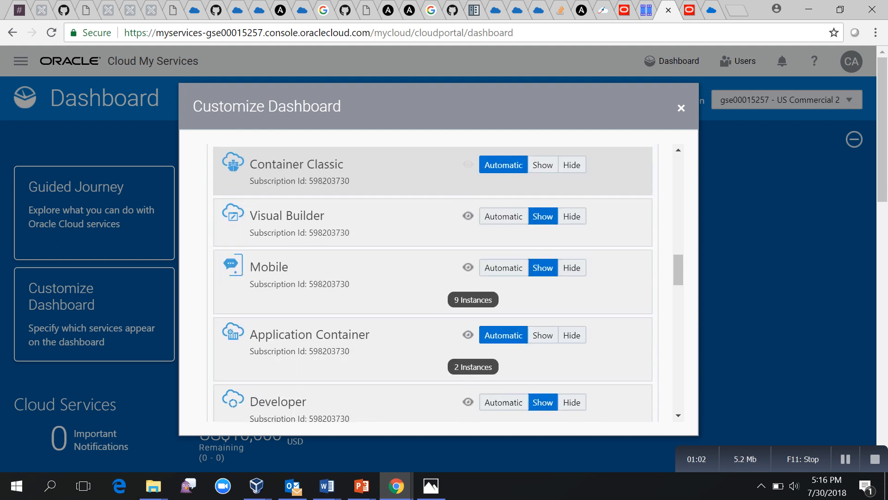
pyautogui.scroll(-2, 433, 283)
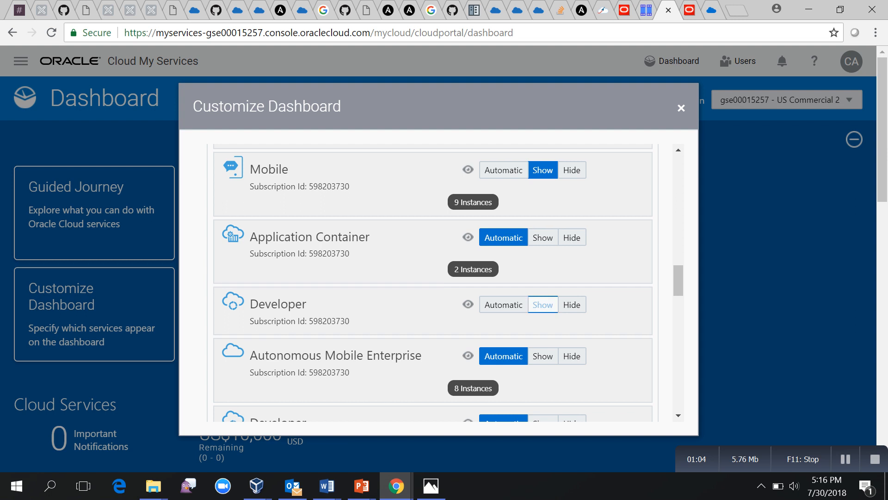
pyautogui.click(542, 304)
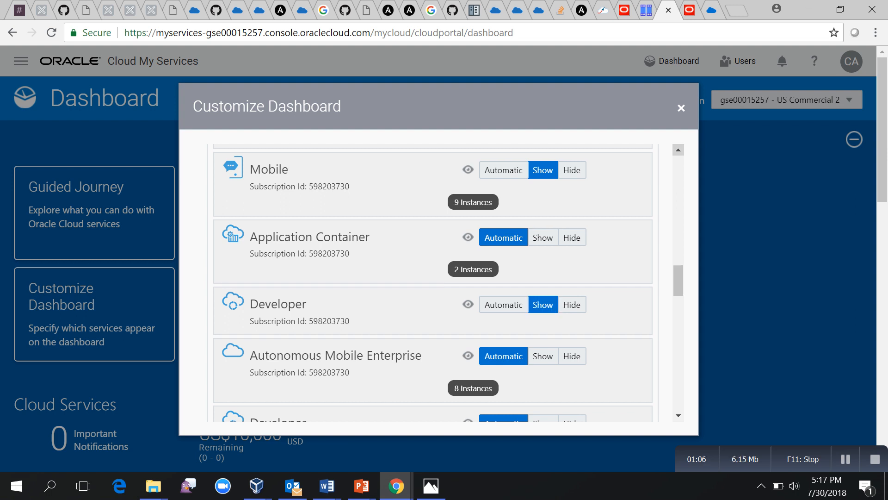
pyautogui.click(681, 108)
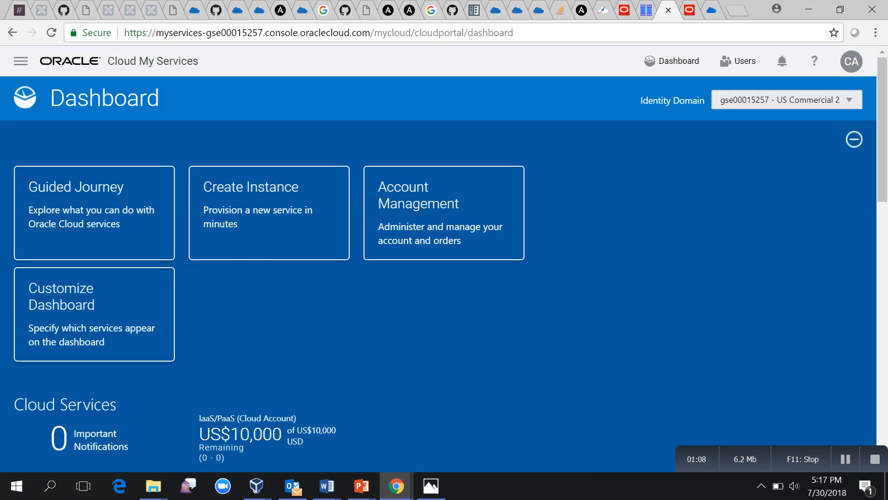
# Open the Developer service console from its dashboard card menu.
pyautogui.scroll(-5, 438, 259)
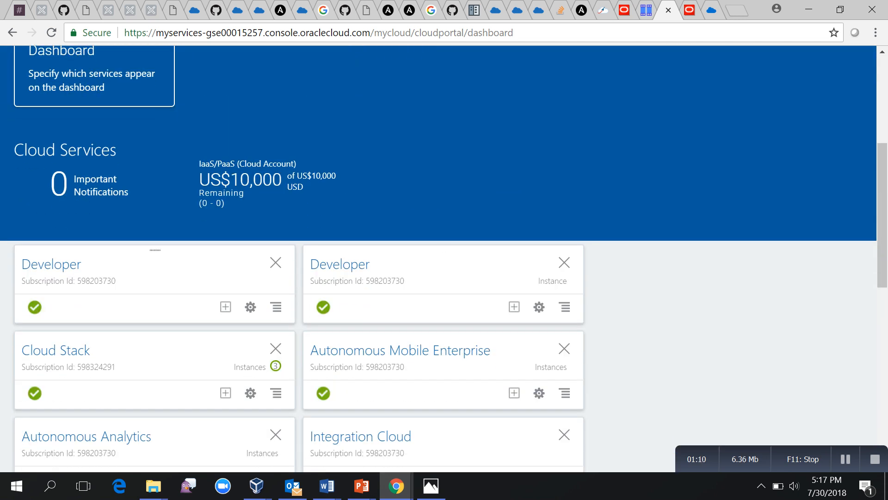
pyautogui.click(276, 307)
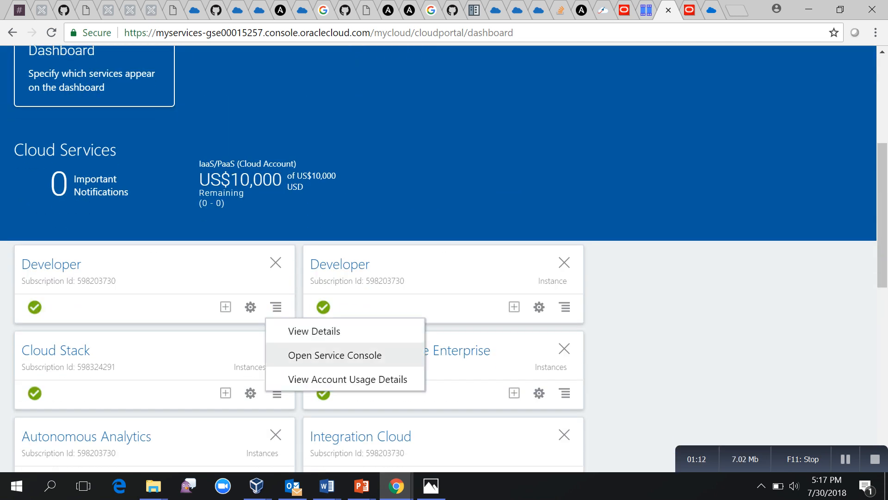
pyautogui.click(335, 354)
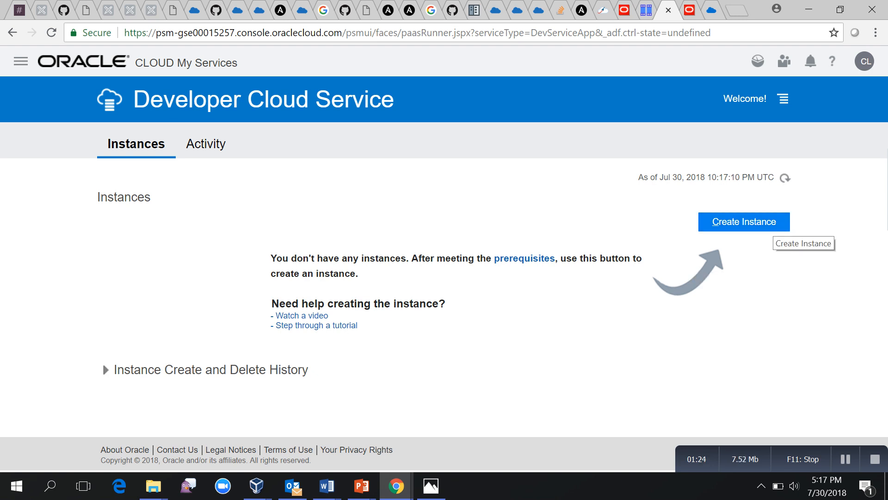
# Open the devcs instance with Access Service Instance from its row menu.
pyautogui.click(766, 225)
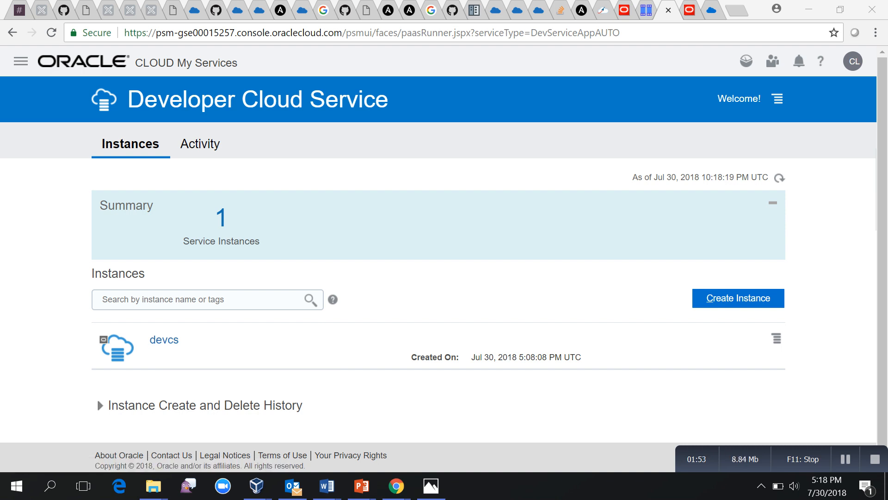
pyautogui.click(777, 338)
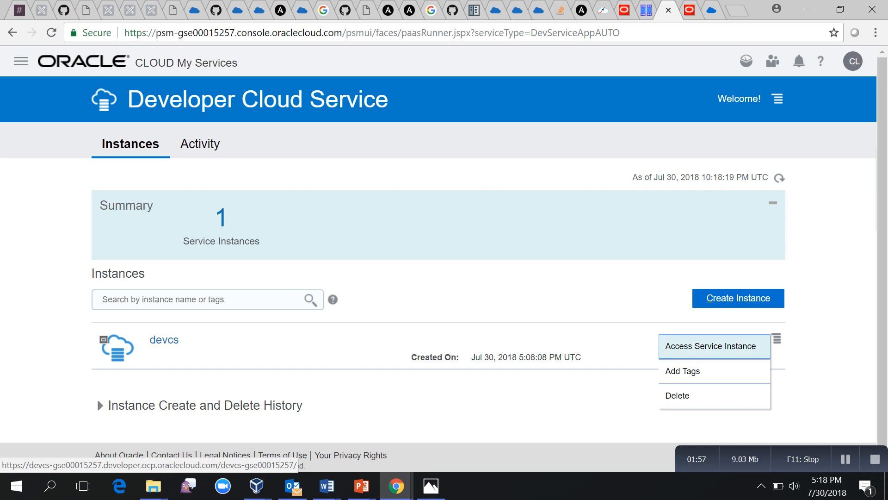
pyautogui.click(710, 346)
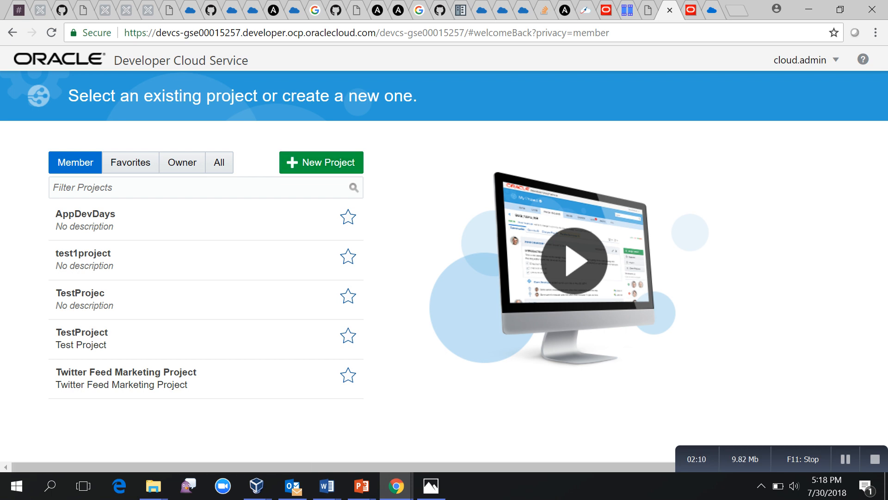
# Start a new project named 'test', then cancel the wizard at the properties step.
pyautogui.click(321, 162)
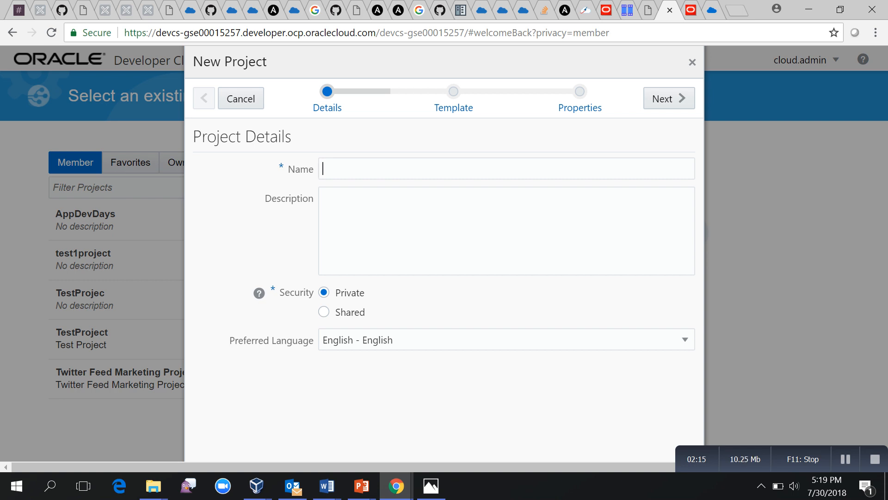
pyautogui.write('test')
pyautogui.press('Return')
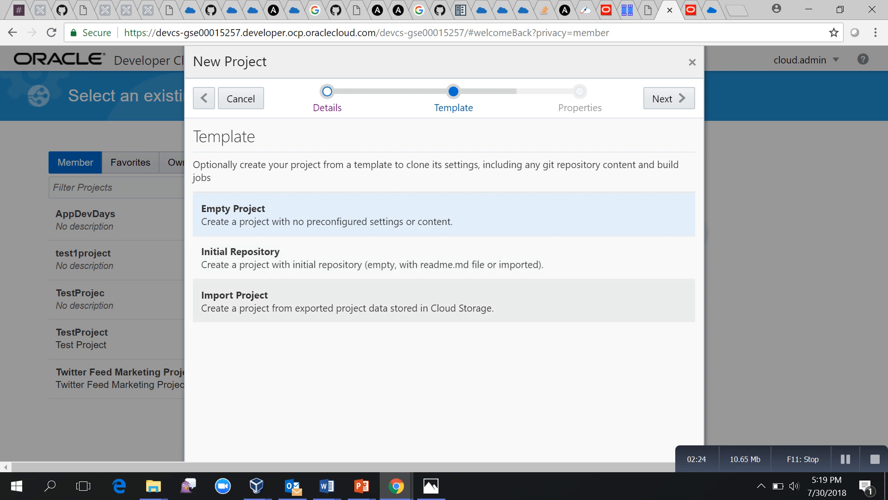
pyautogui.click(669, 98)
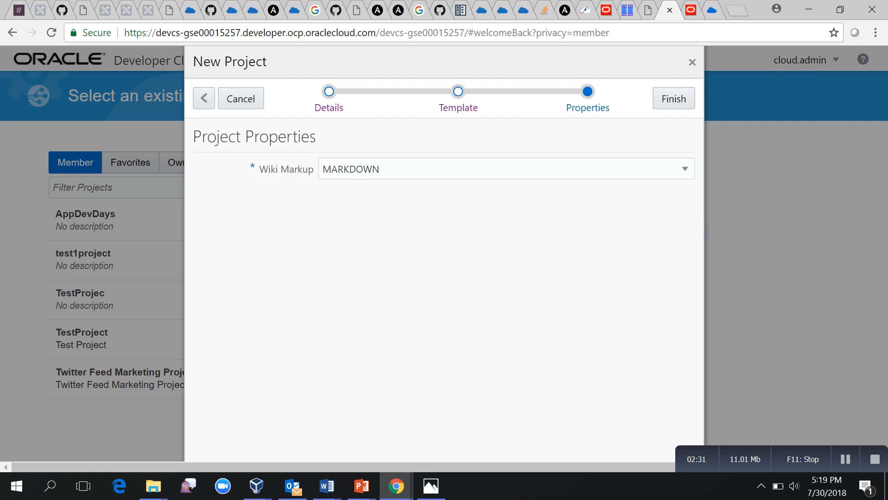
pyautogui.click(685, 169)
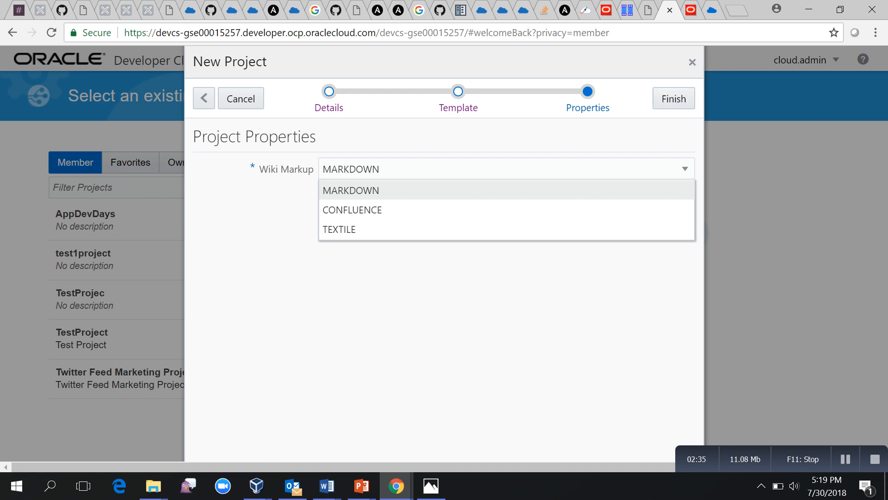
pyautogui.click(692, 62)
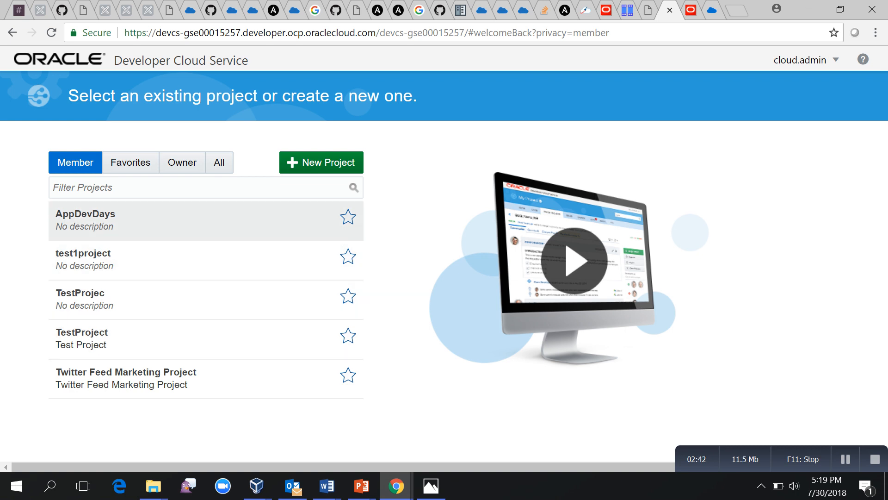
# Open the AppDevDays project and look through its navigation menu sections.
pyautogui.click(185, 221)
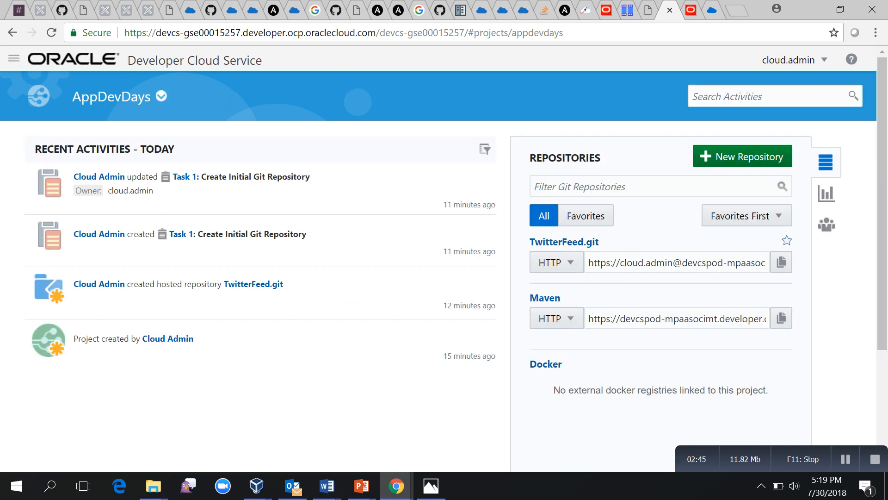
pyautogui.click(14, 58)
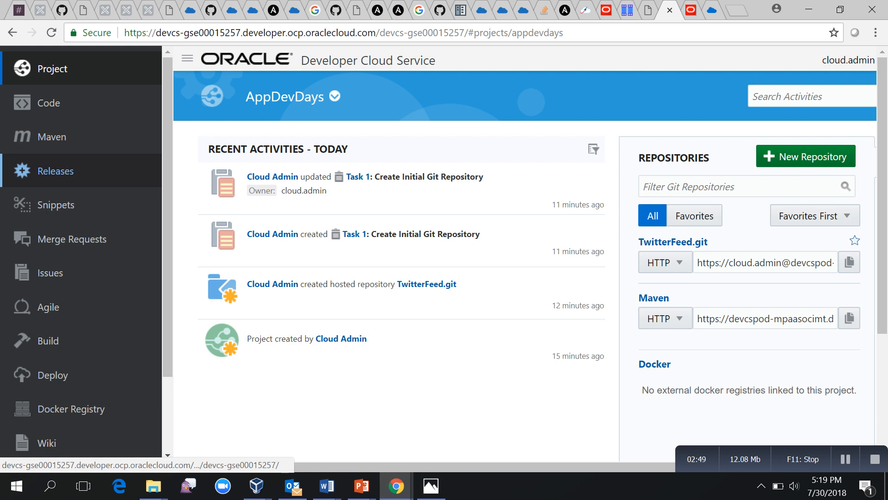
pyautogui.scroll(-2, 69, 280)
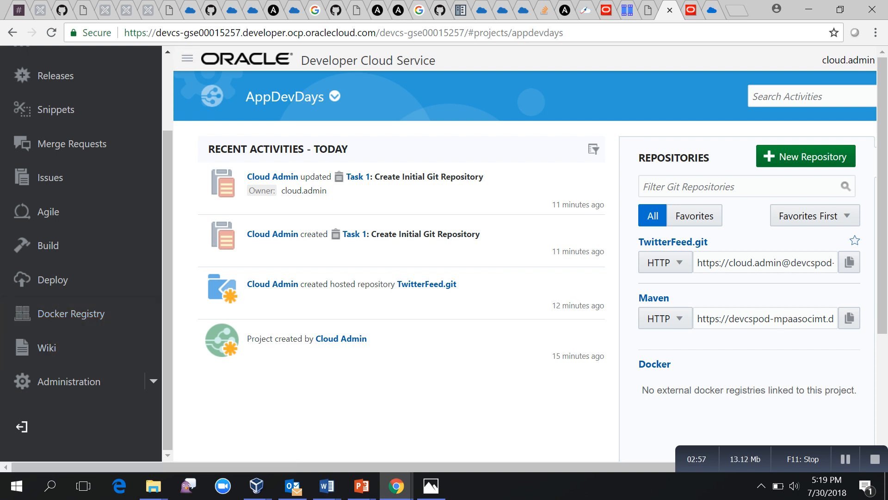
pyautogui.scroll(2, 81, 254)
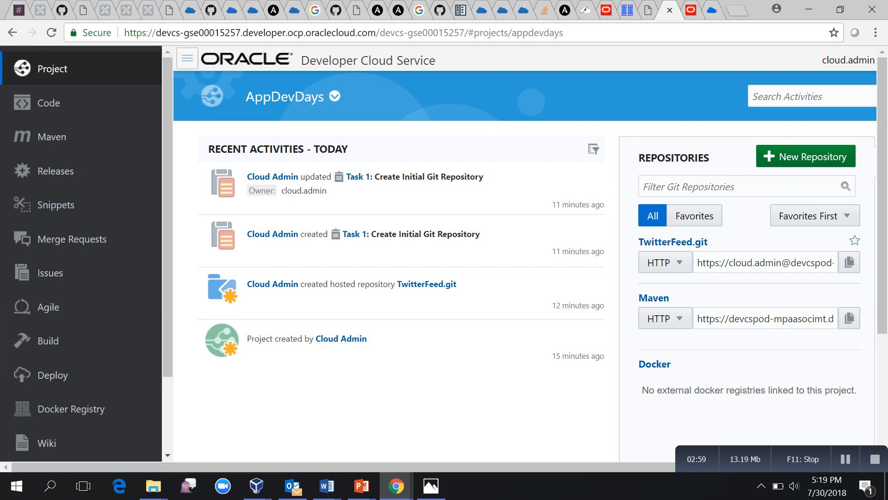
pyautogui.click(187, 58)
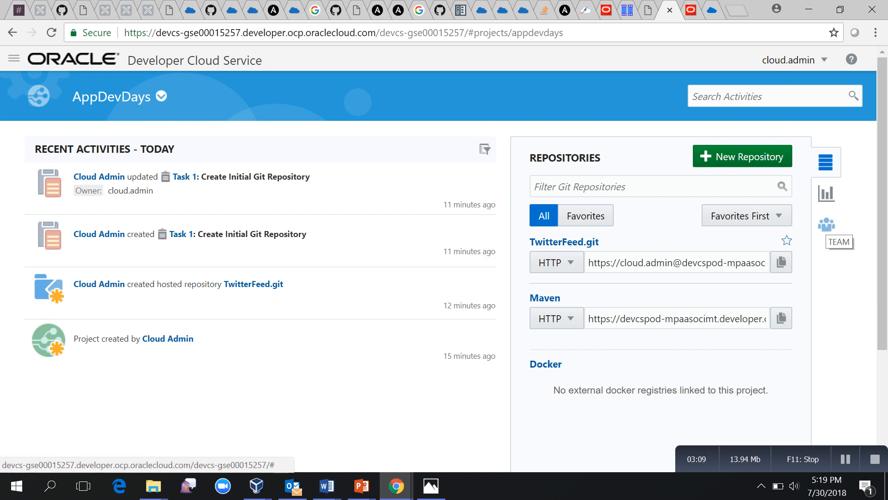
pyautogui.click(826, 225)
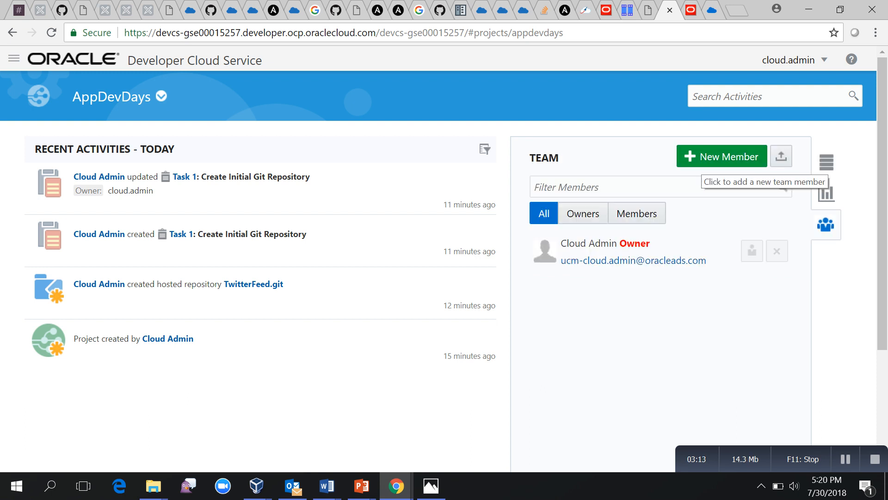
pyautogui.click(717, 160)
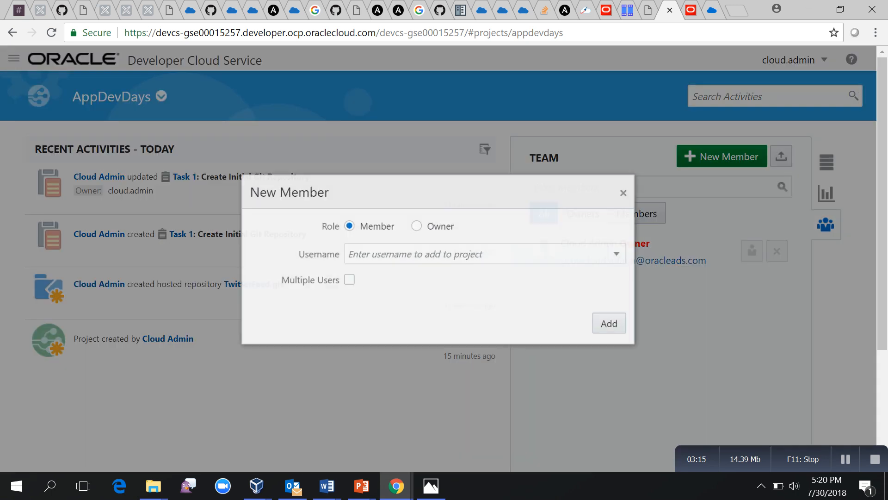
pyautogui.click(634, 189)
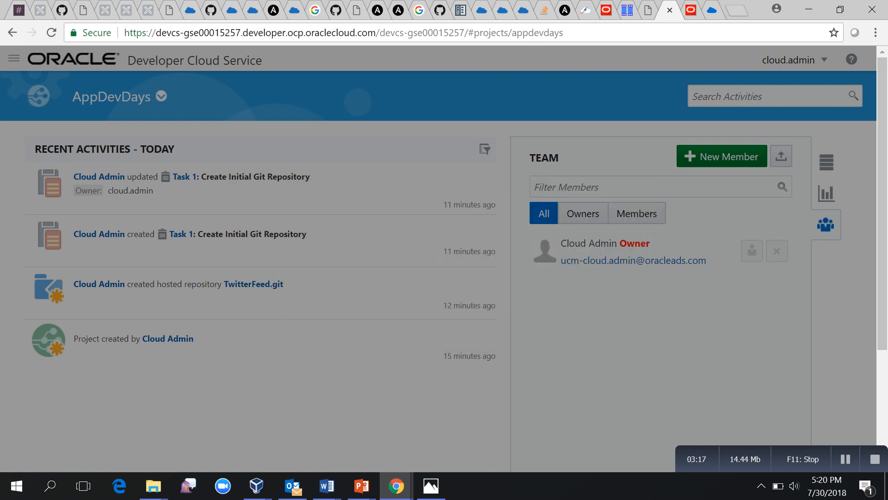
pyautogui.click(826, 193)
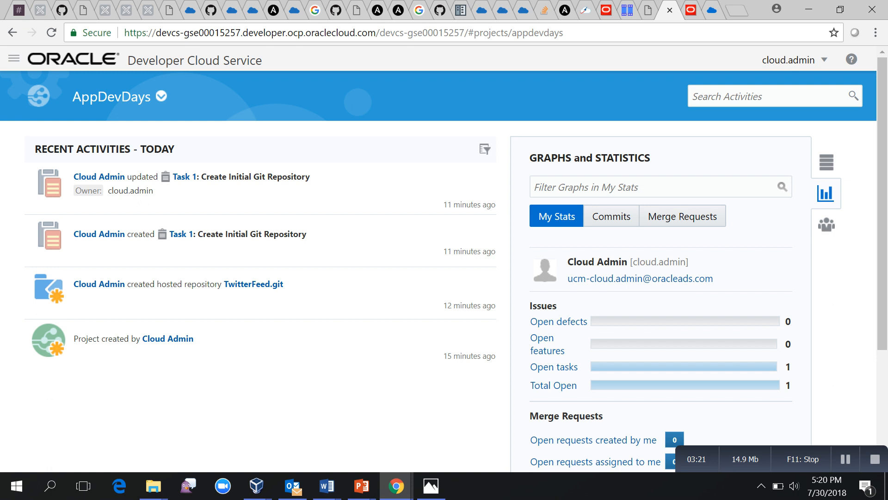
pyautogui.click(826, 162)
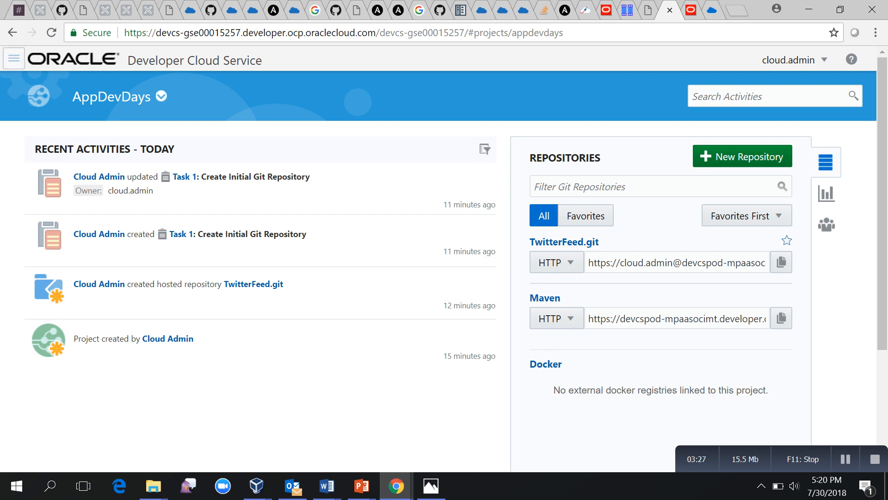
# Go to the AppDevDays Issues page from the project navigation menu.
pyautogui.click(14, 58)
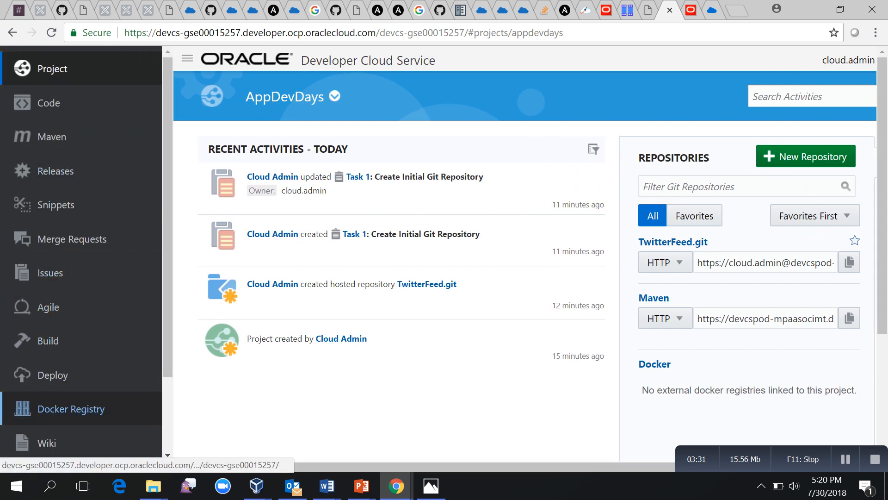
pyautogui.scroll(-2, 81, 407)
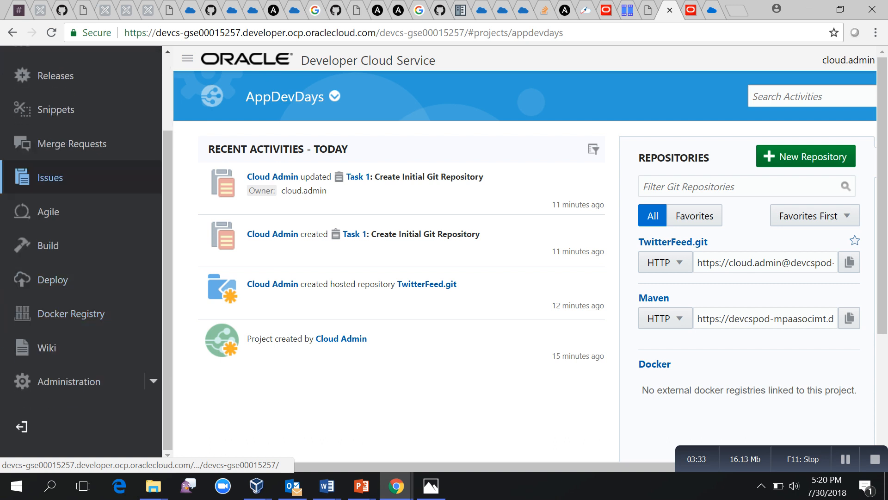
pyautogui.click(50, 177)
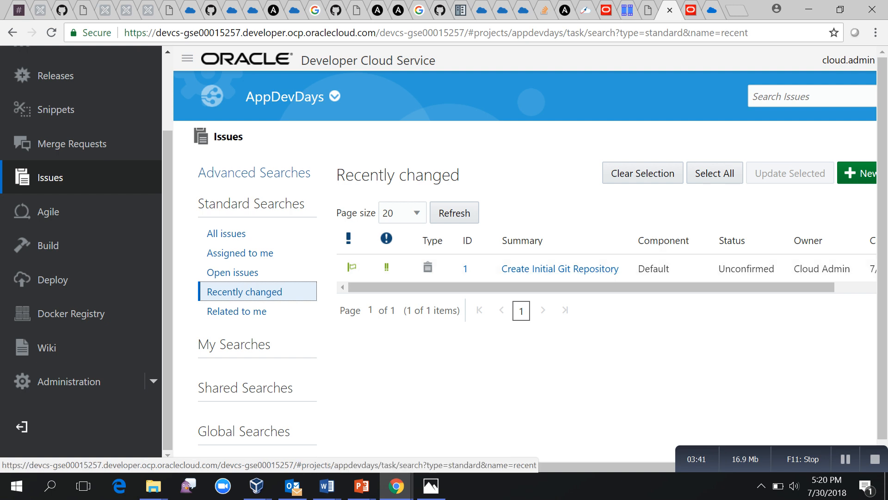
# Start a new issue with summary 'Create Repository' and type Task.
pyautogui.click(187, 58)
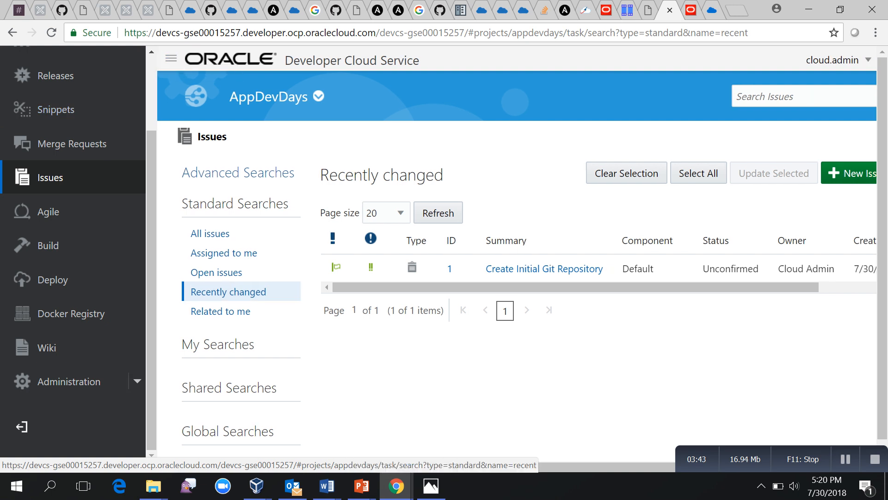
pyautogui.click(825, 173)
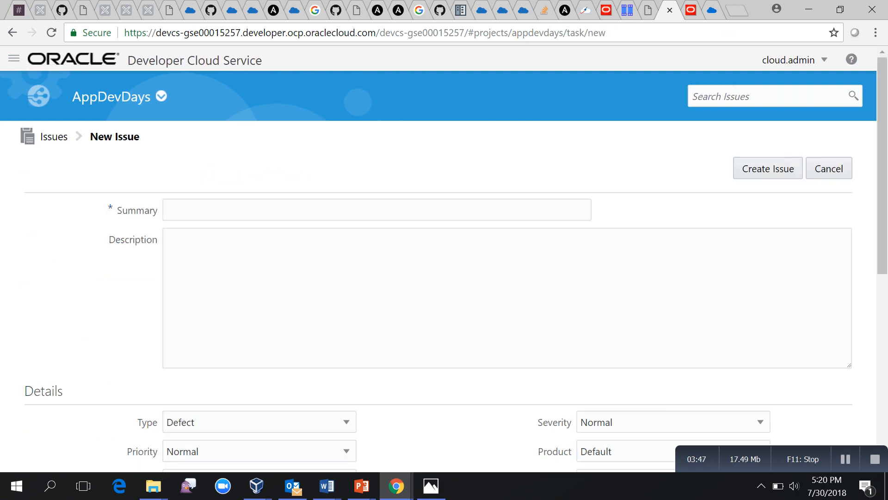
pyautogui.write('Create Repository')
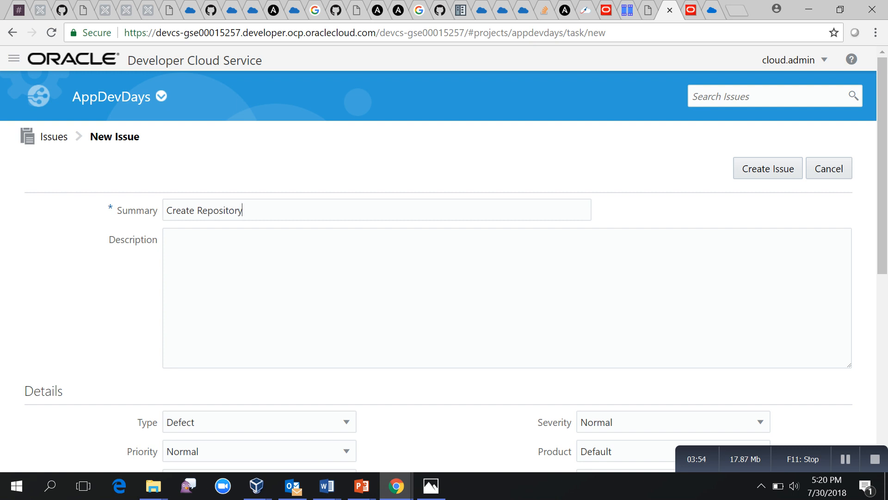
pyautogui.press('Tab')
pyautogui.scroll(-6, 444, 259)
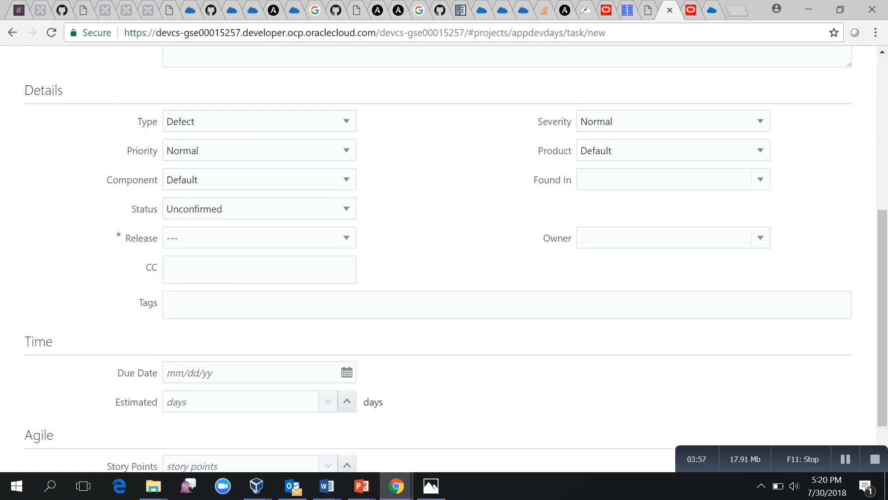
pyautogui.click(259, 121)
pyautogui.click(259, 220)
pyautogui.click(259, 121)
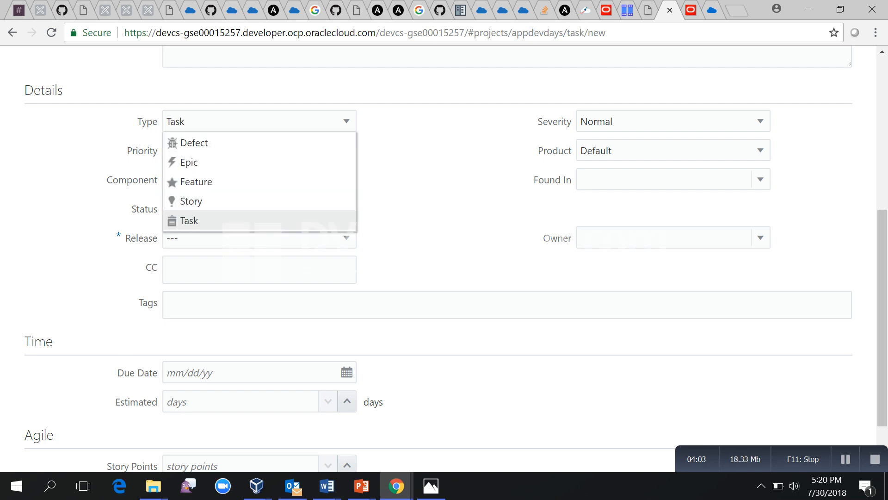
pyautogui.click(259, 221)
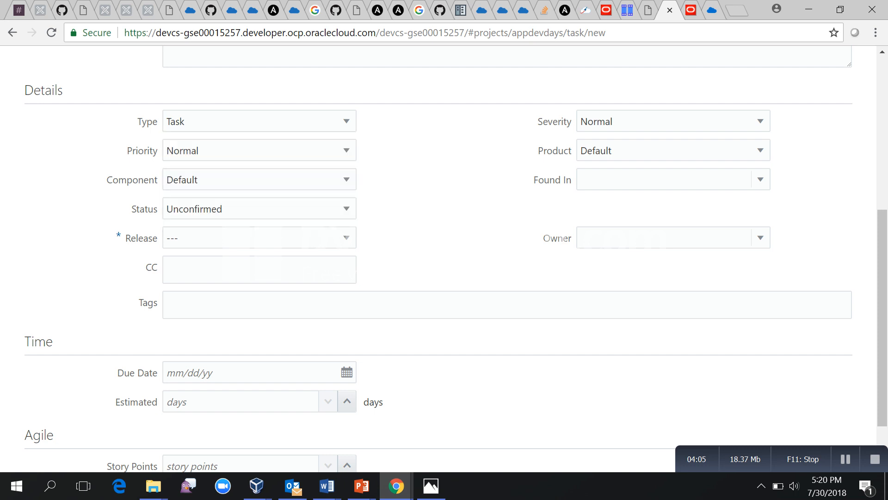
# Make the admin user the owner, give it 1 story point, and return to the issues list.
pyautogui.write('C')
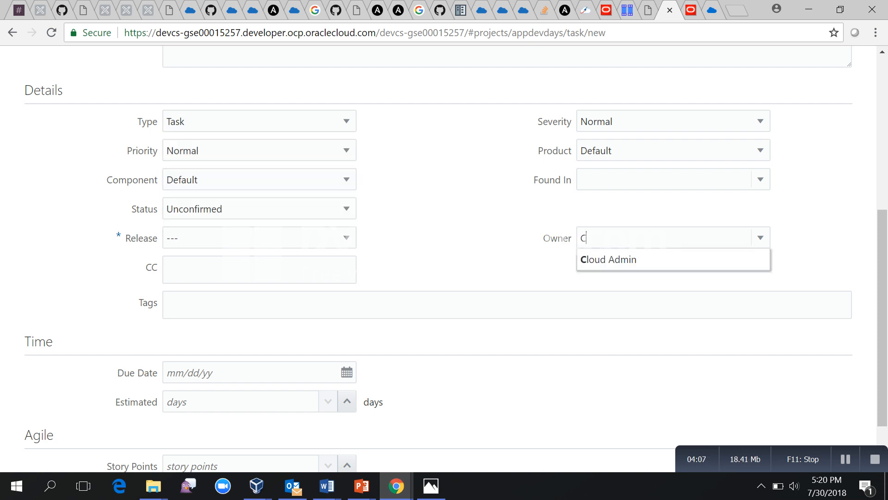
pyautogui.press('Return')
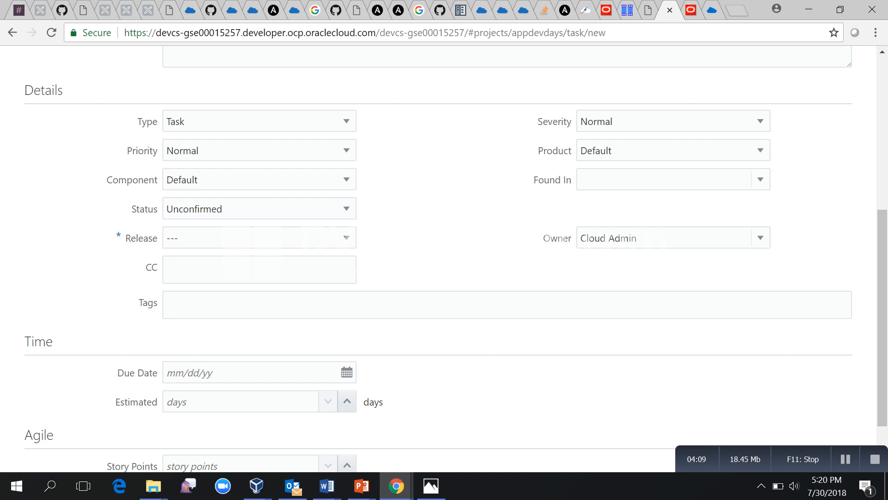
pyautogui.scroll(-1, 456, 259)
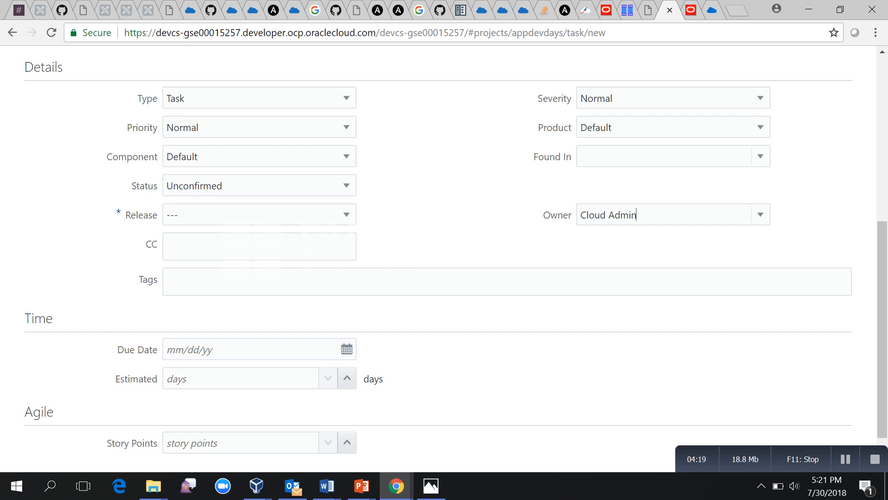
pyautogui.click(346, 442)
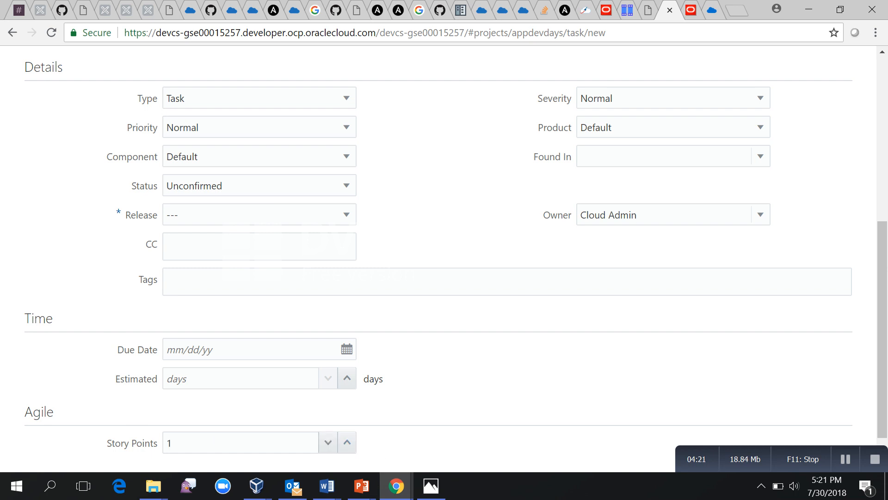
pyautogui.scroll(-1, 456, 254)
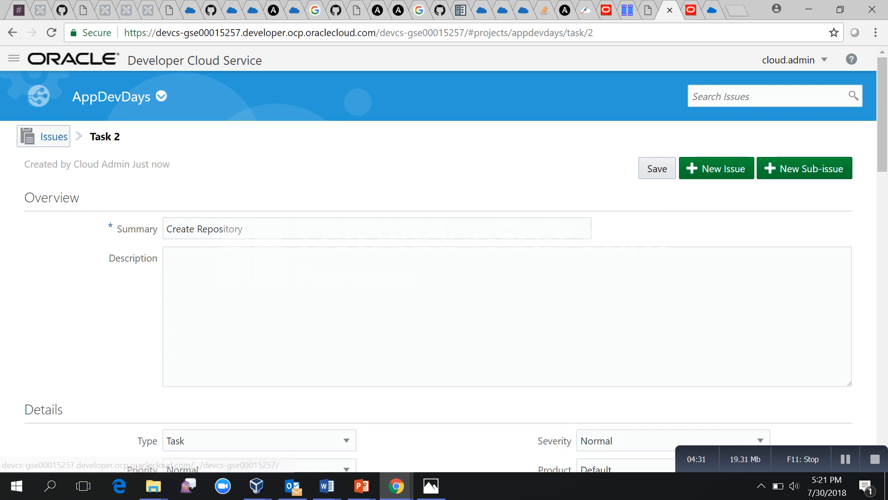
pyautogui.click(49, 147)
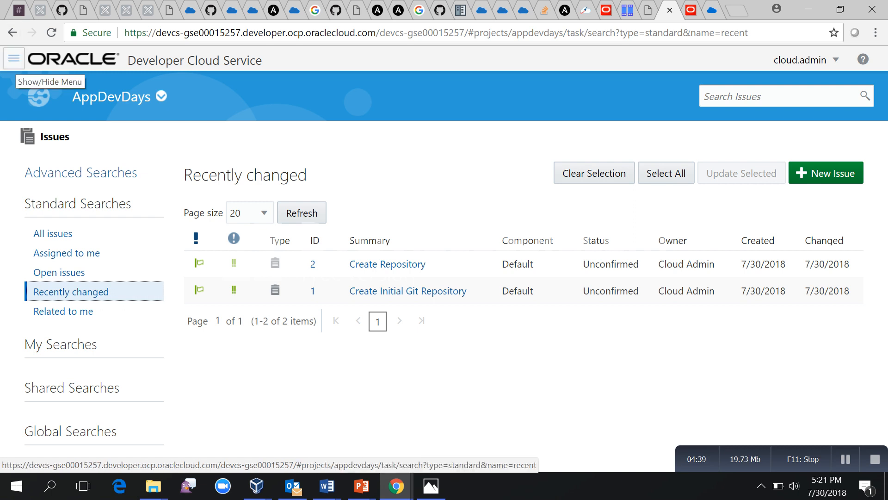
pyautogui.click(14, 58)
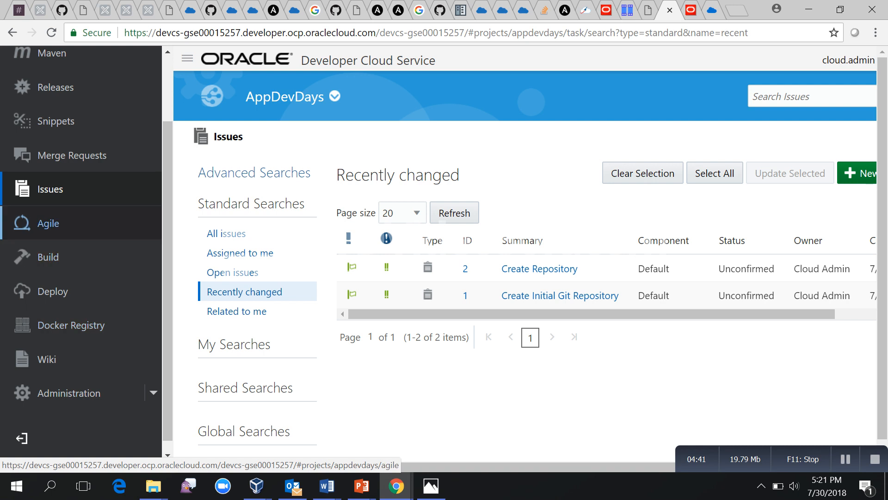
pyautogui.click(48, 223)
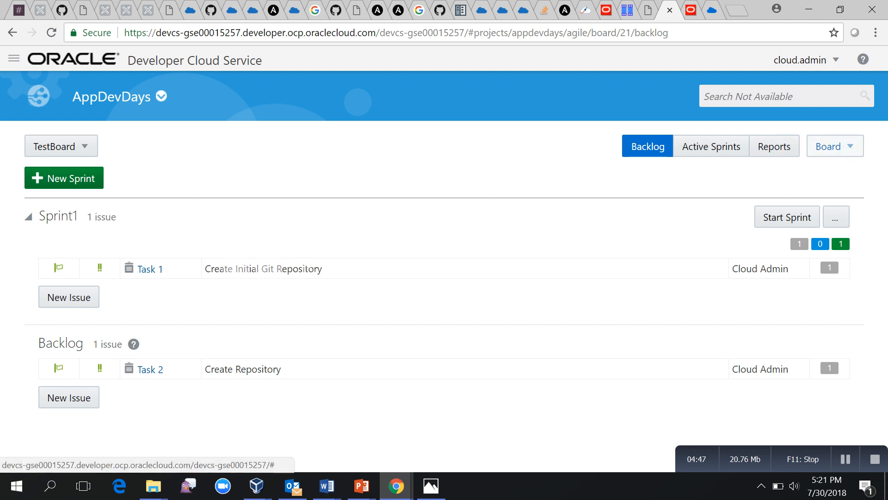
pyautogui.click(832, 146)
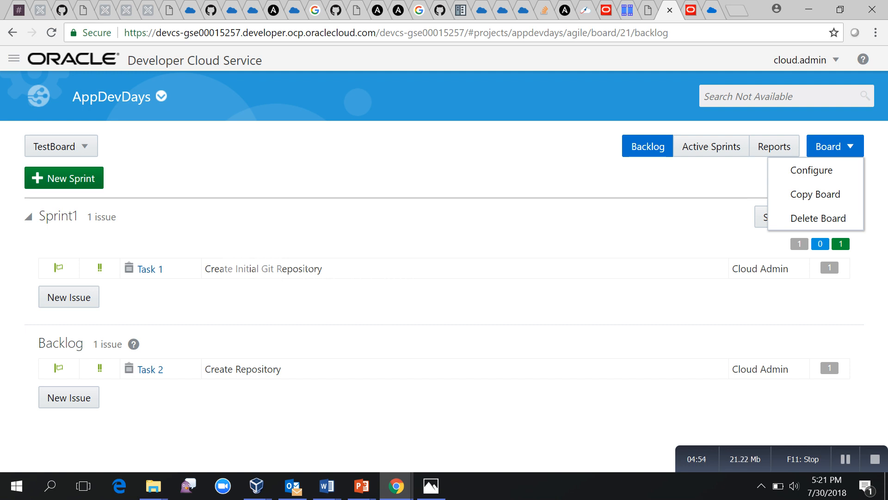
pyautogui.press('Escape')
pyautogui.click(61, 146)
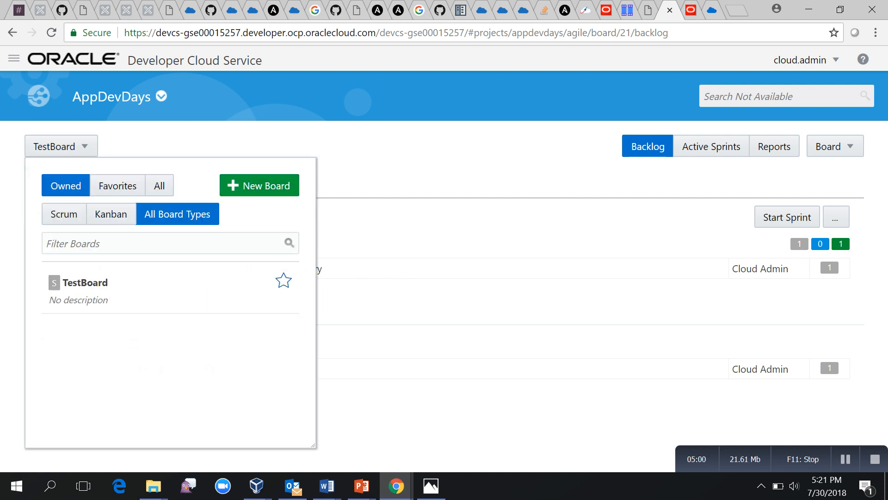
pyautogui.click(259, 186)
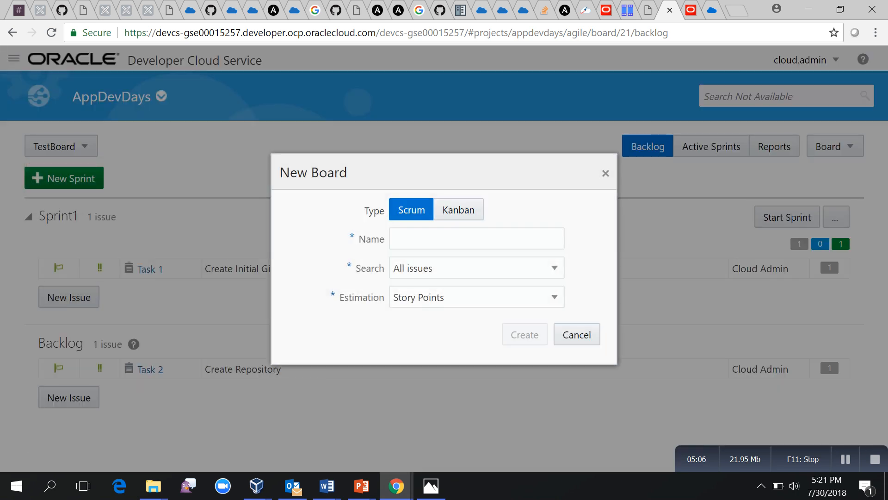
pyautogui.click(555, 297)
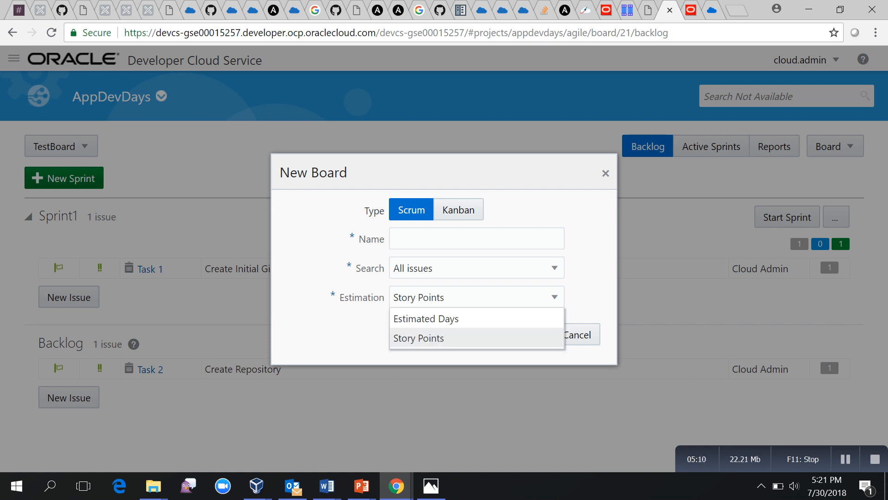
pyautogui.click(455, 238)
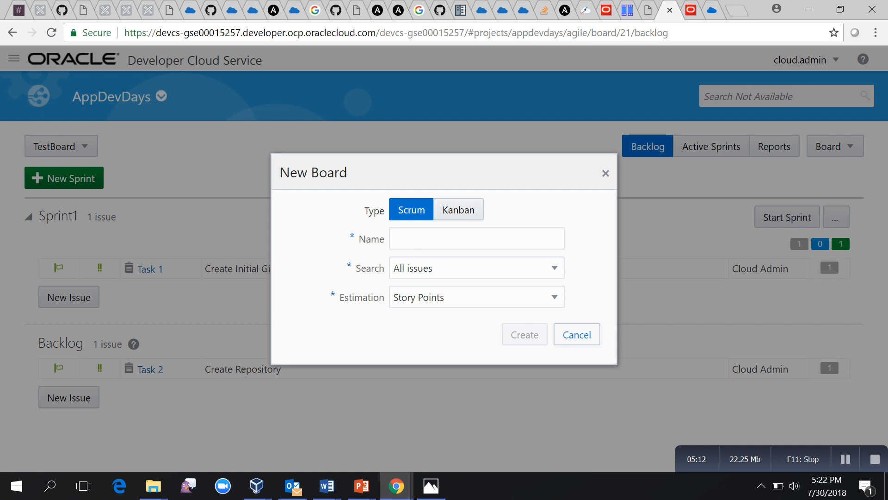
pyautogui.click(577, 335)
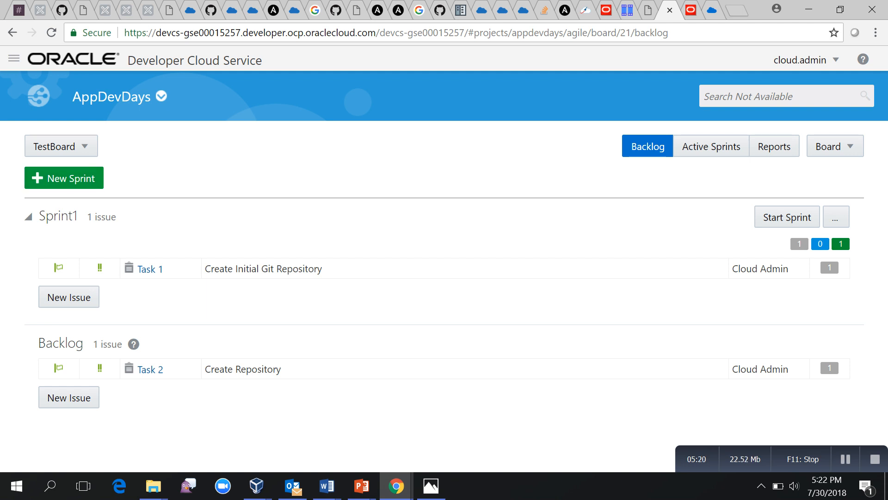
# Create Sprint2 with 6 story points, move Task 2 into it, and open Sprint1's Start Sprint form.
pyautogui.click(63, 178)
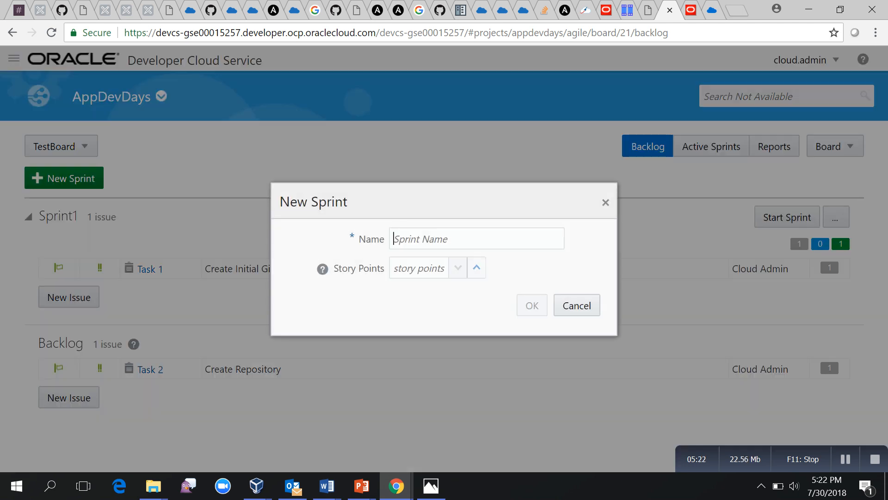
pyautogui.write('Sp')
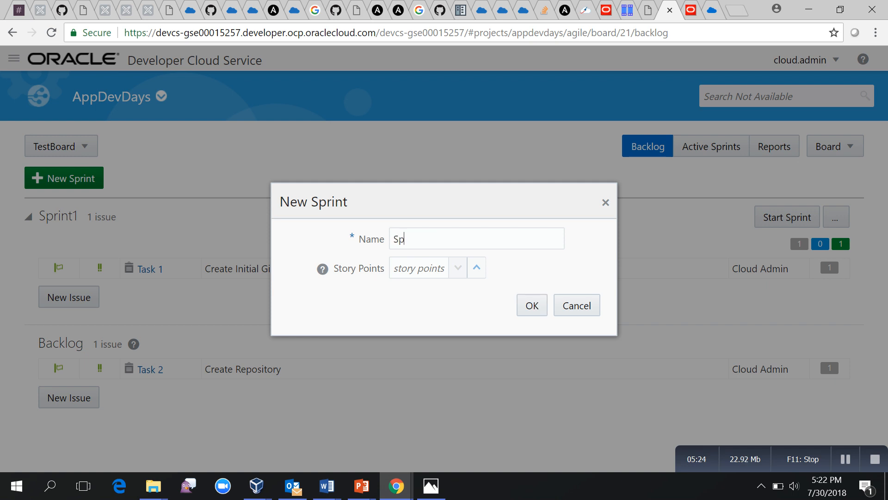
pyautogui.write('rint2')
pyautogui.press('Tab')
pyautogui.write('6')
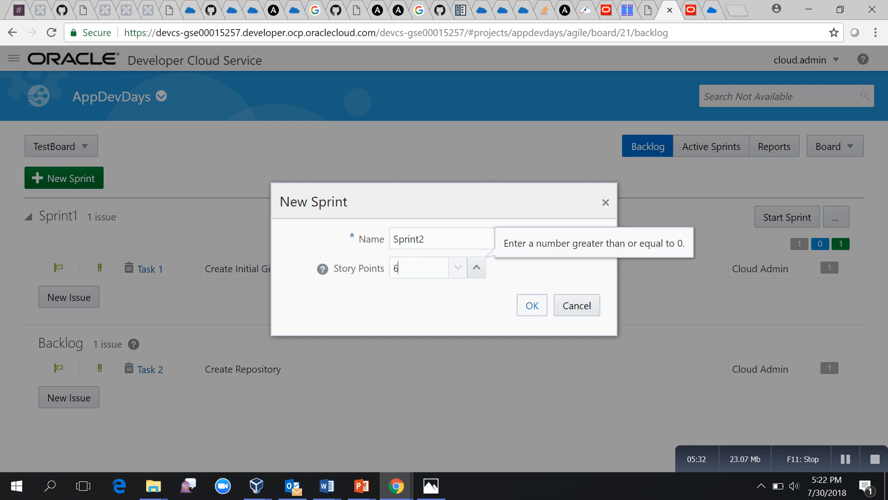
pyautogui.click(532, 305)
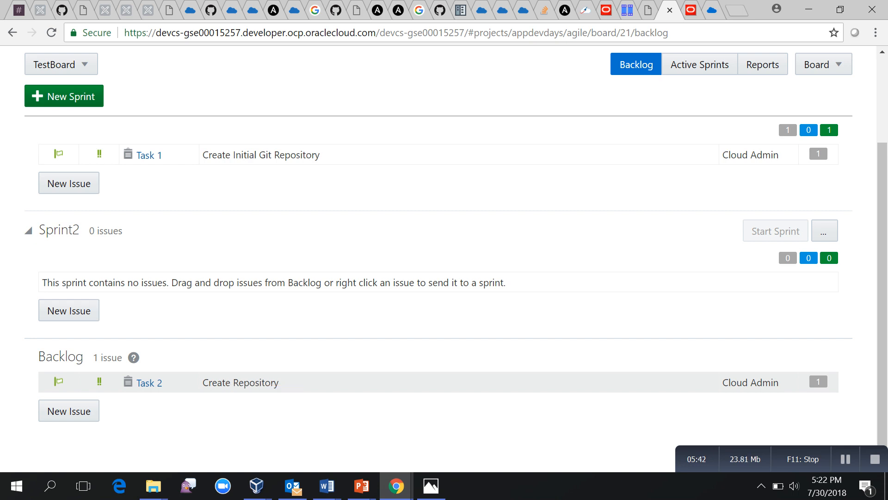
pyautogui.moveTo(226, 380); pyautogui.dragTo(334, 280)
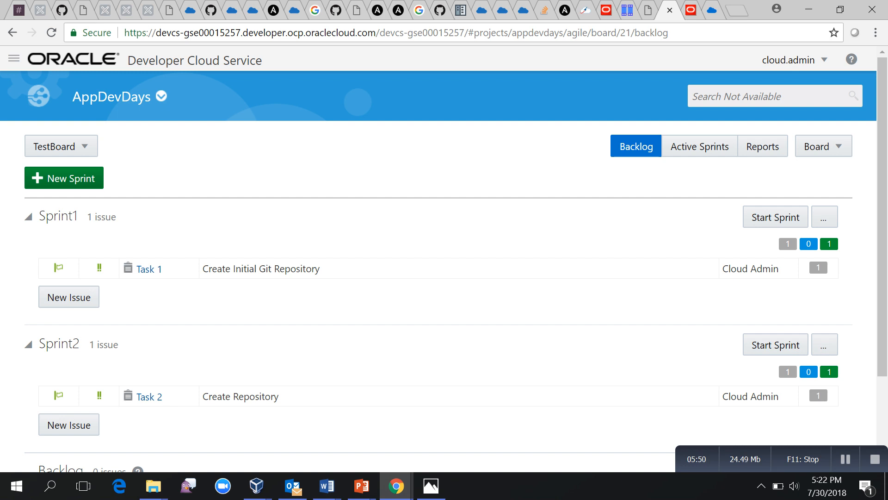
pyautogui.click(775, 216)
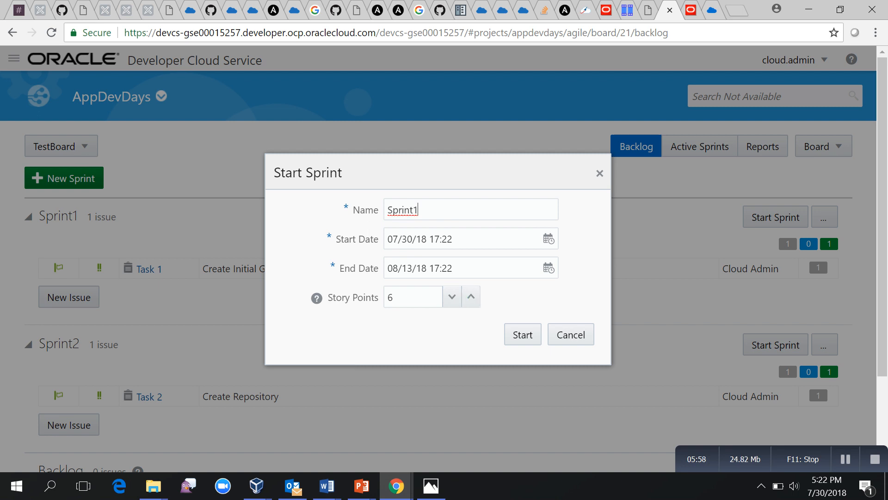
# Start Sprint1 with its prefilled dates, 7/30/2018 to 8/13/2018, and view its active sprint board.
pyautogui.click(523, 334)
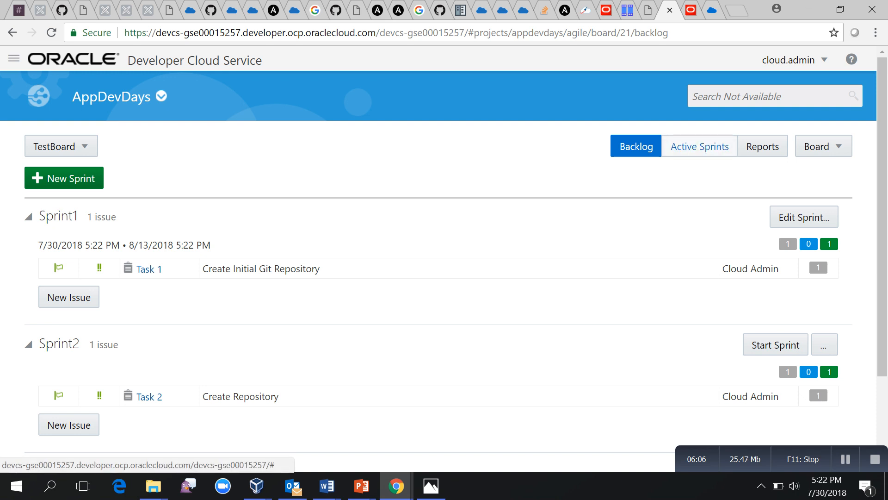
pyautogui.click(700, 146)
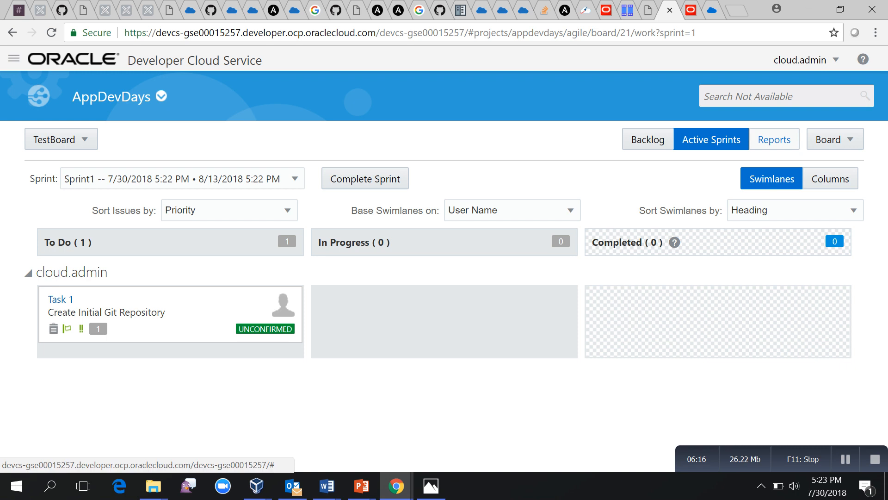
# Browse TestBoard's Epic, Velocity and Sprint reports, ending on the Sprint1 burndown chart.
pyautogui.click(774, 140)
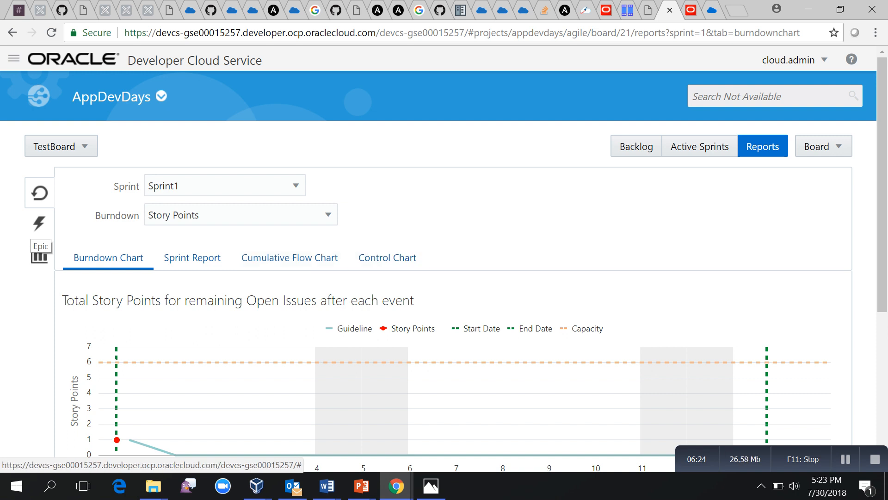
pyautogui.click(39, 253)
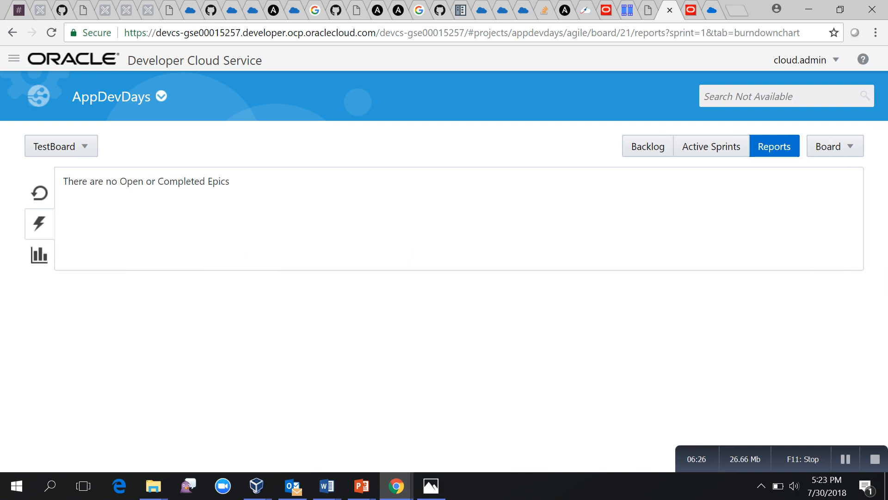
pyautogui.click(40, 255)
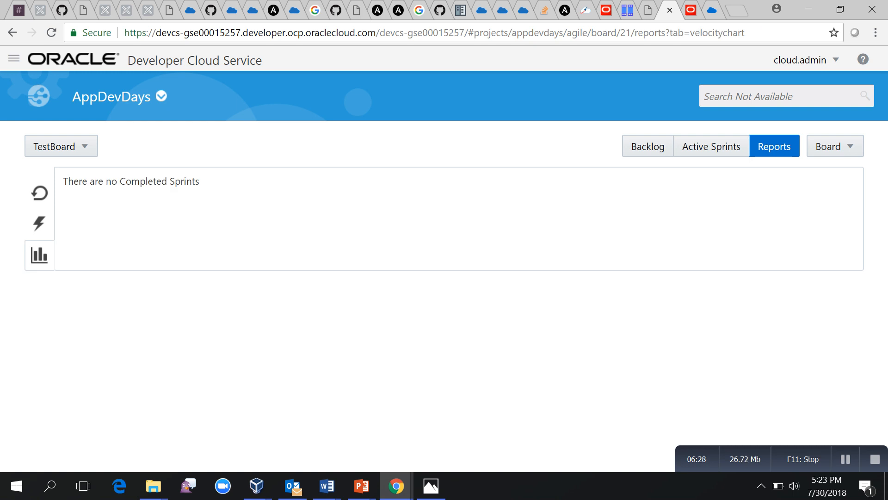
pyautogui.click(40, 193)
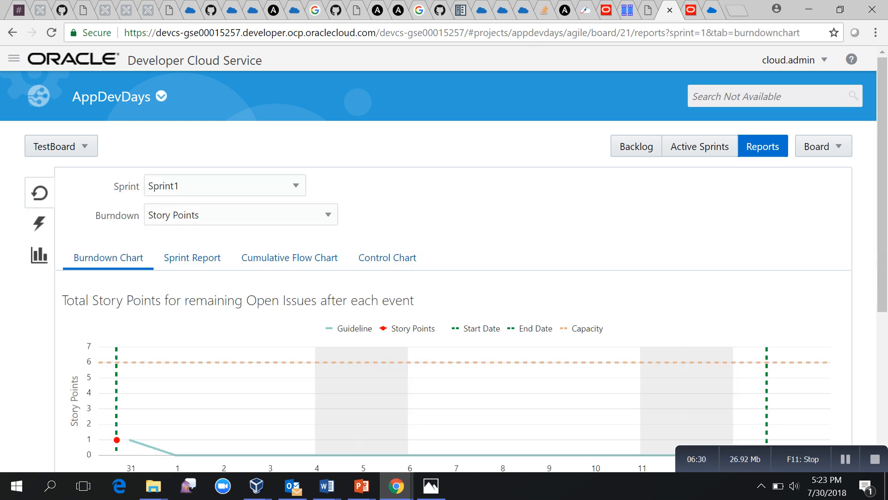
pyautogui.click(823, 146)
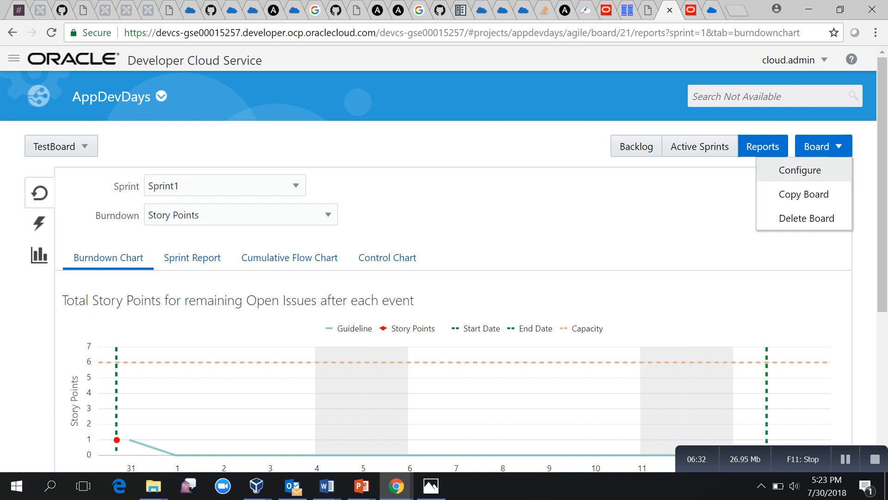
# Open TestBoard's configuration and select the Completed progress state.
pyautogui.click(799, 169)
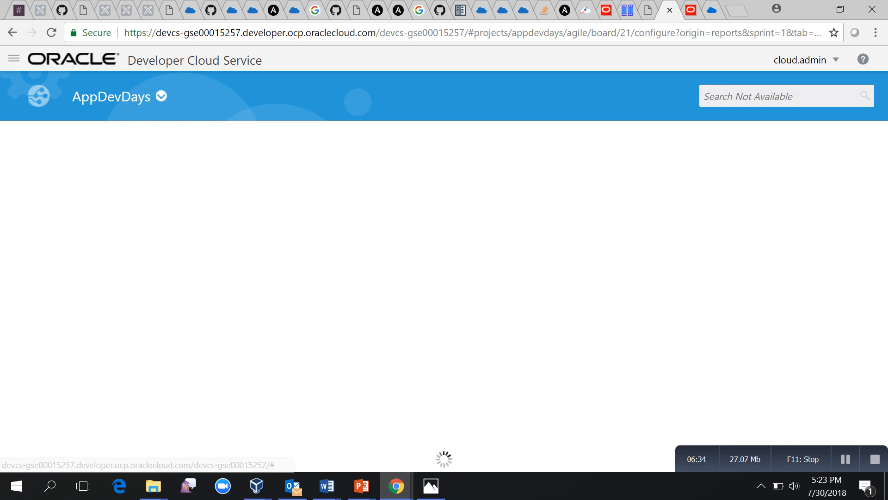
pyautogui.scroll(-1, 444, 259)
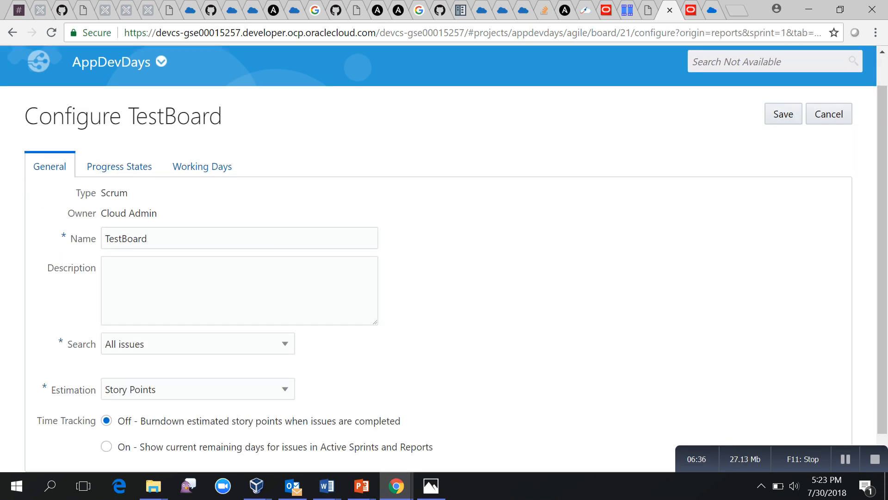
pyautogui.click(119, 167)
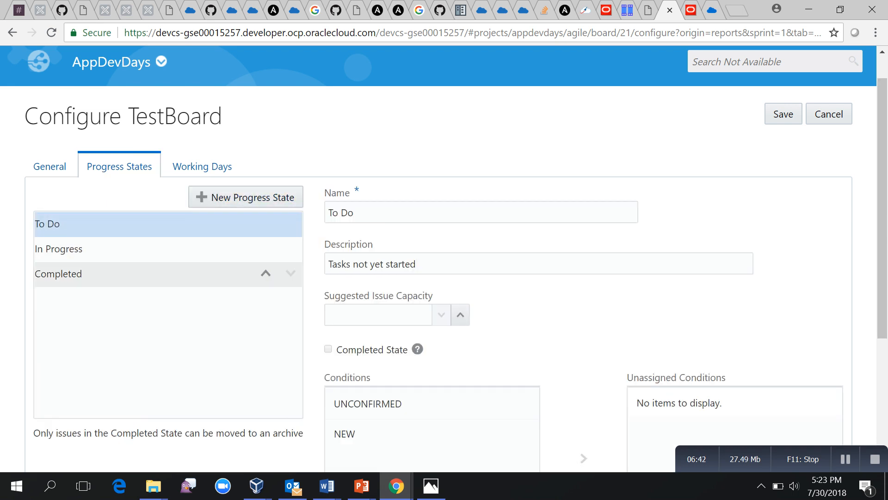
pyautogui.click(116, 274)
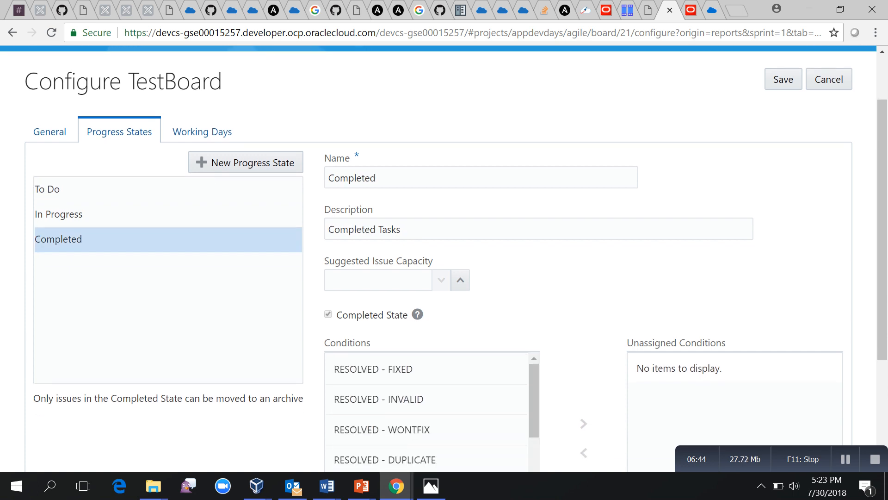
pyautogui.scroll(-1, 444, 259)
pyautogui.scroll(-4, 425, 263)
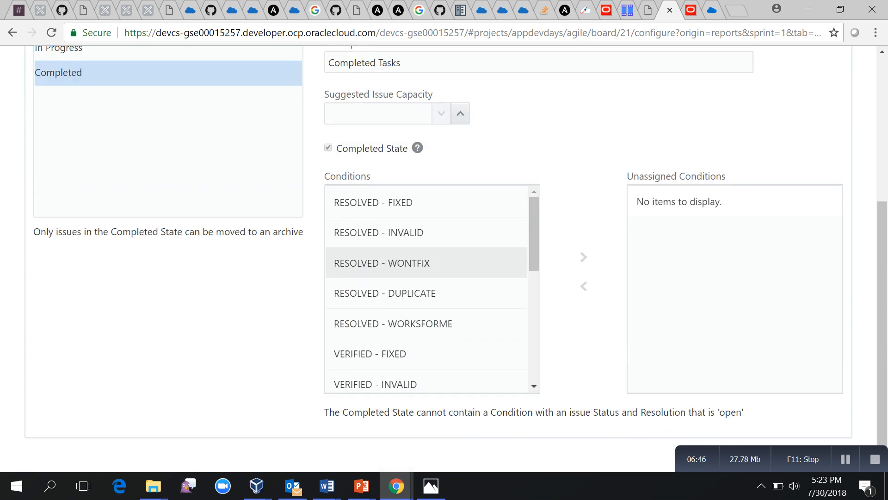
# Move VERIFIED - FIXED and VERIFIED - INVALID from Completed to Unassigned Conditions.
pyautogui.press('Down')
pyautogui.press('Down')
pyautogui.press('Down')
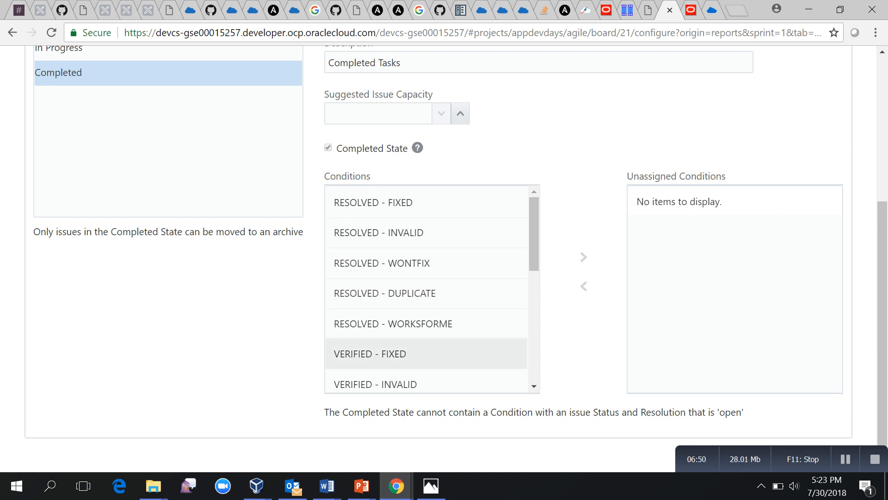
pyautogui.press('space')
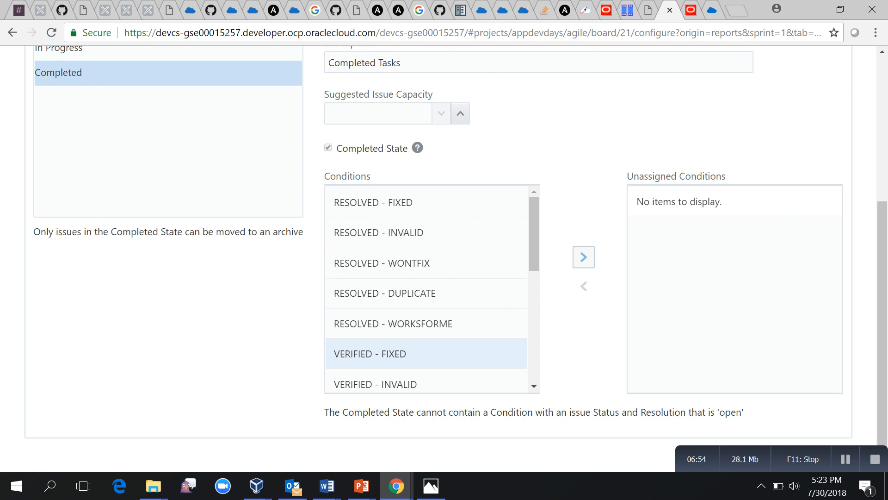
pyautogui.click(583, 257)
pyautogui.press('Up')
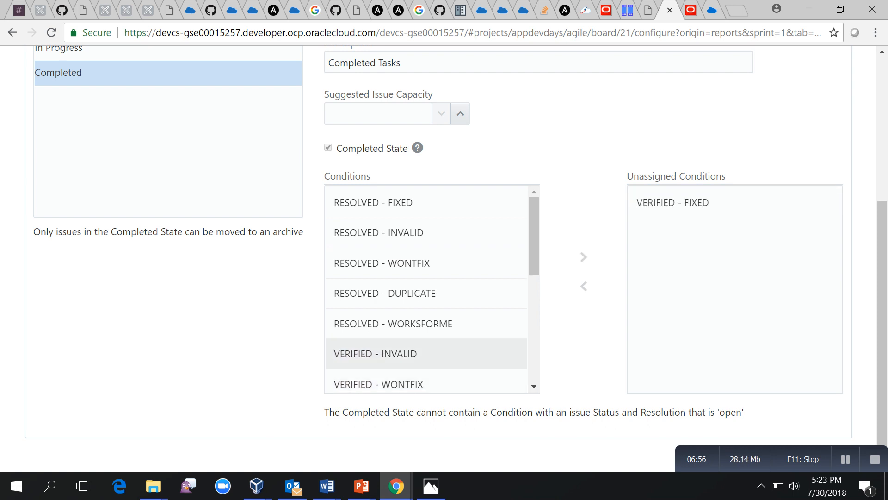
pyautogui.press('space')
pyautogui.click(583, 257)
pyautogui.scroll(3, 444, 259)
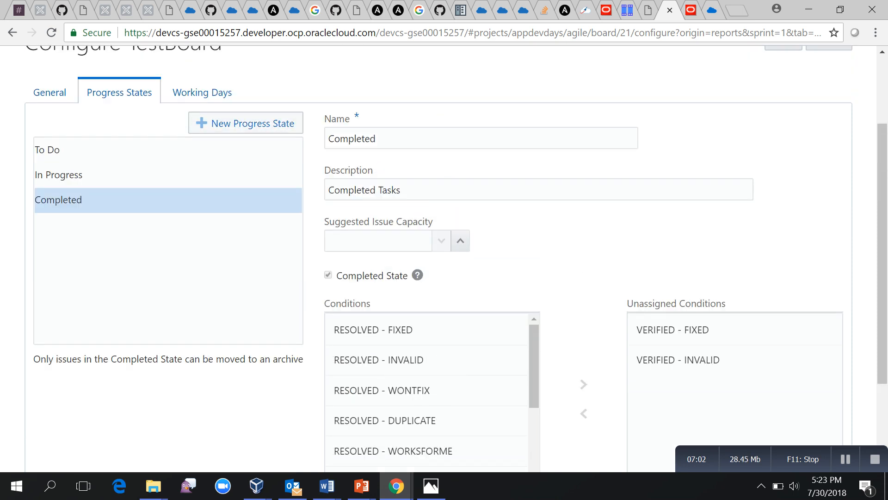
# Add a 'Verify Code' progress state holding VERIFIED - FIXED and VERIFIED - INVALID.
pyautogui.click(246, 123)
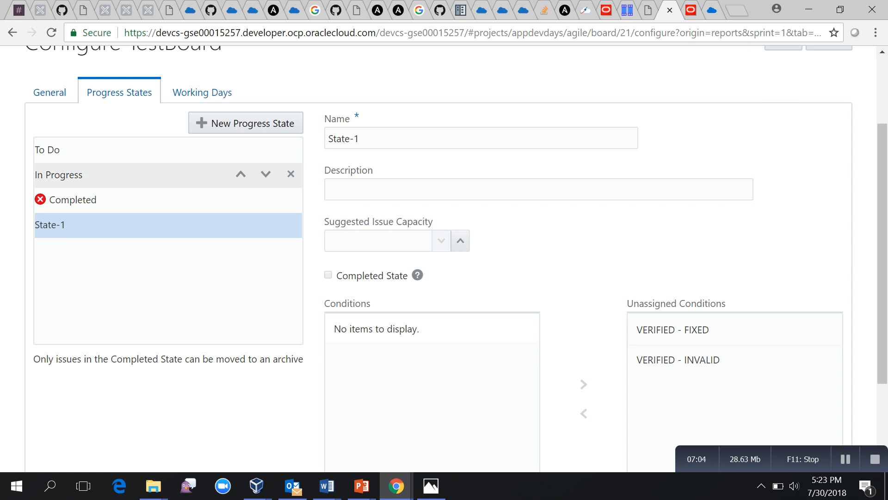
pyautogui.hotkey('ctrl', 'a')
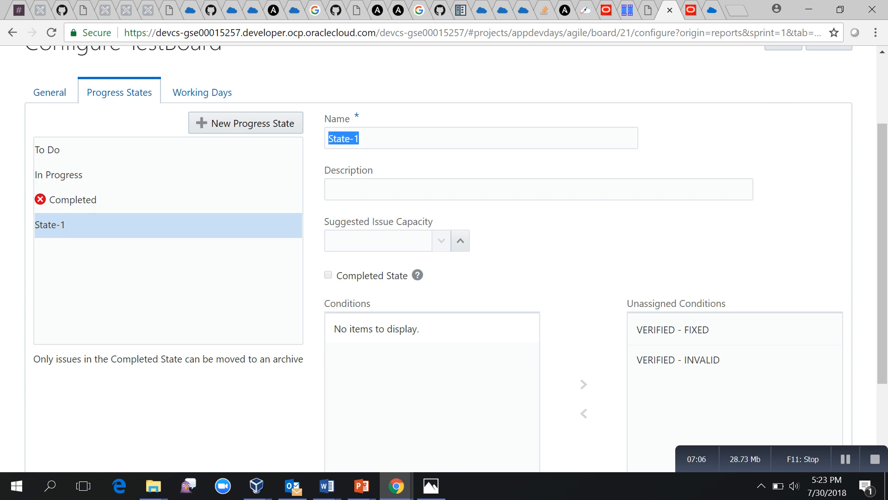
pyautogui.write('Veri')
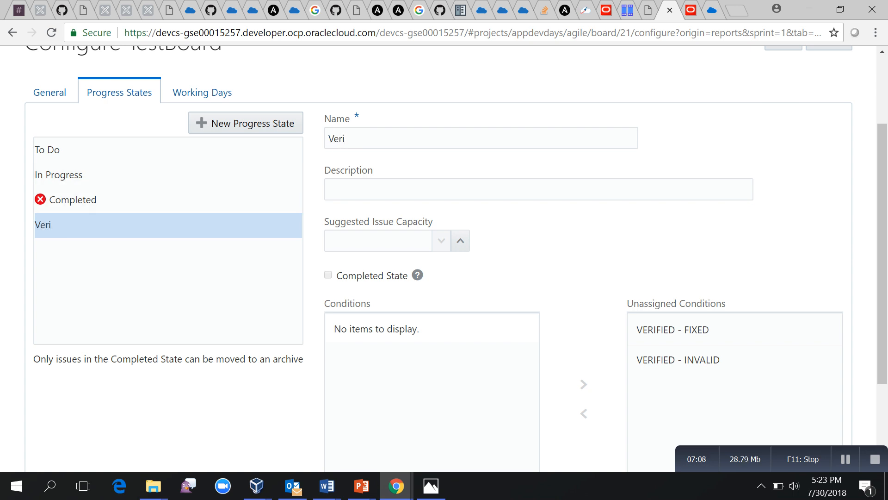
pyautogui.write('fy Code')
pyautogui.click(672, 330)
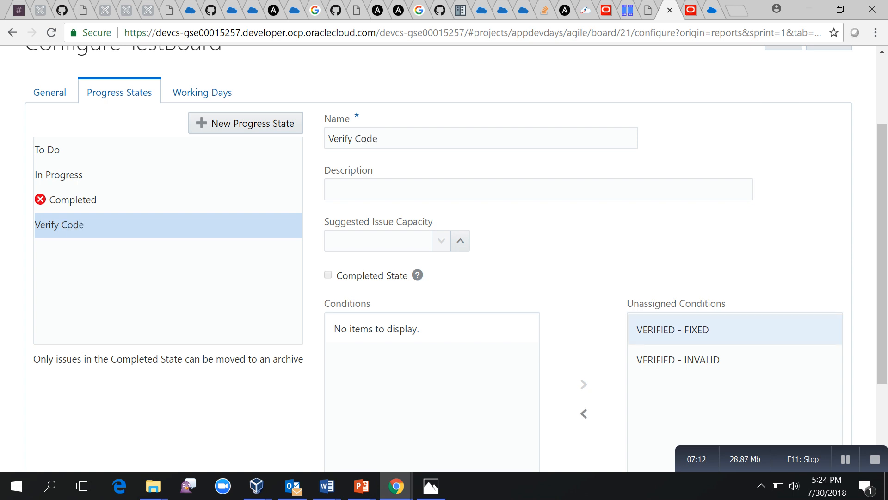
pyautogui.click(584, 413)
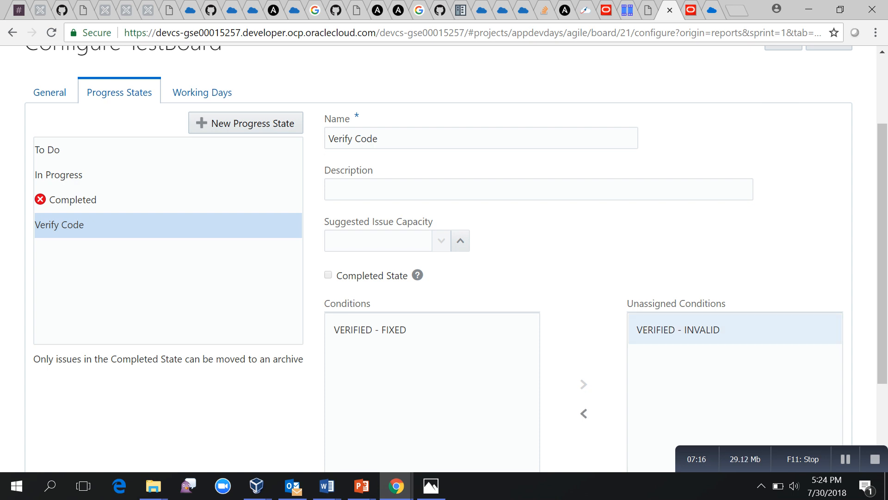
pyautogui.click(584, 413)
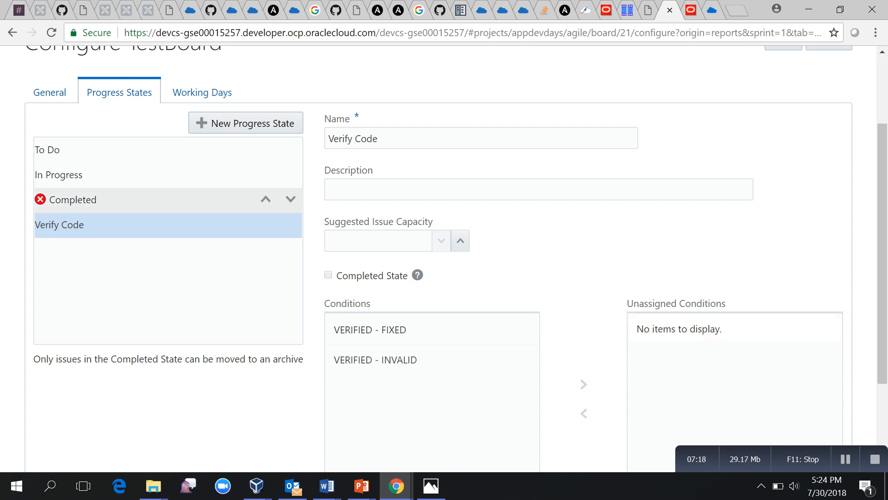
# Move Verify Code above Completed in the progress state order.
pyautogui.moveTo(241, 224)
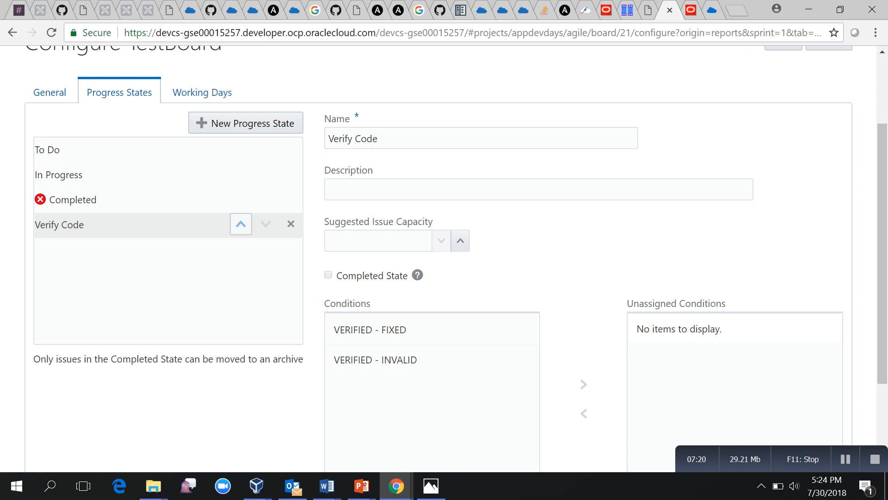
pyautogui.click(241, 224)
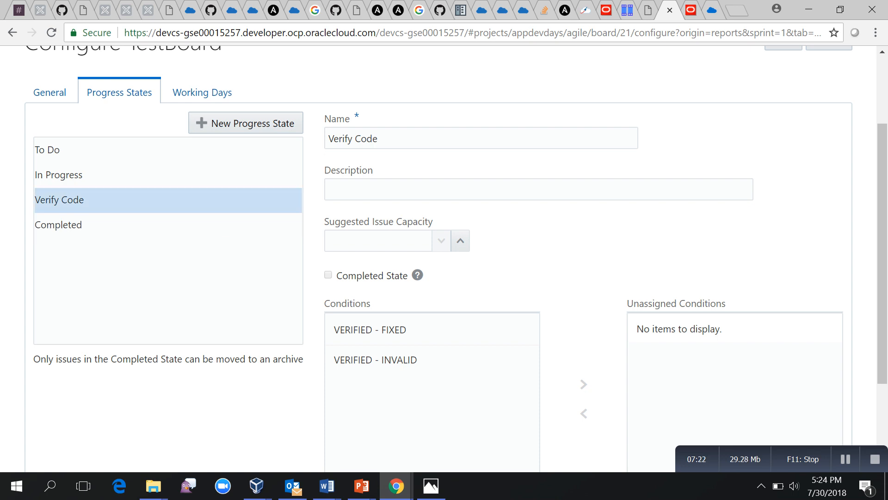
pyautogui.scroll(-3, 432, 200)
pyautogui.scroll(4, 432, 200)
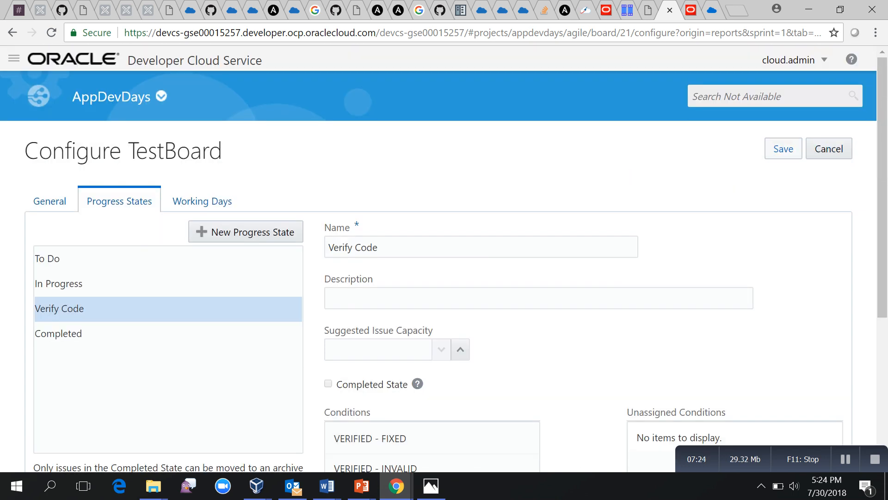
# Save the TestBoard configuration and check the active sprint board's new Verify Code column.
pyautogui.click(783, 148)
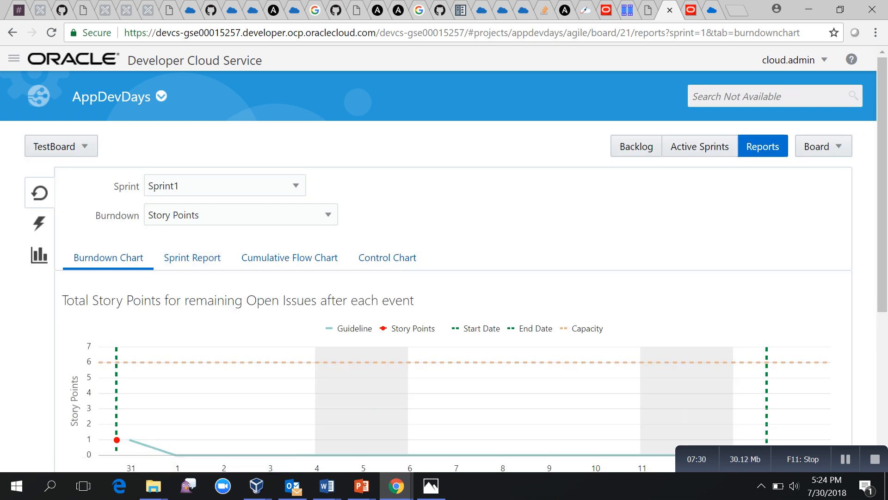
pyautogui.click(700, 146)
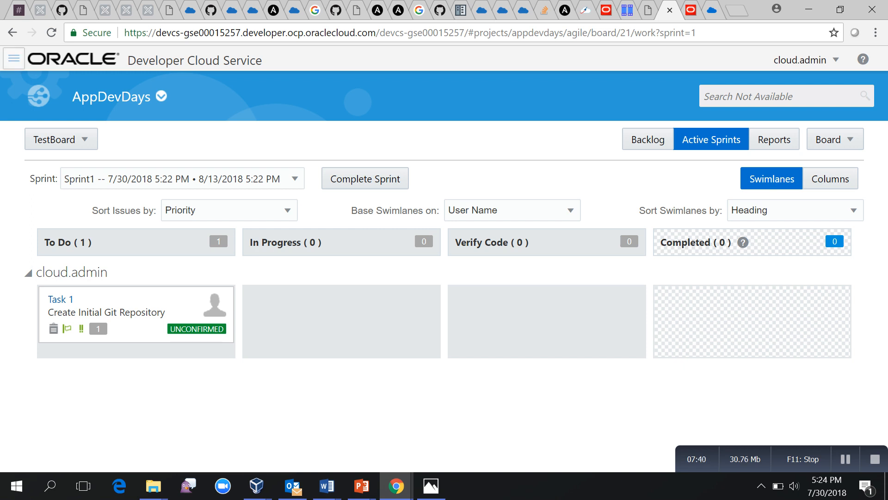
pyautogui.click(14, 58)
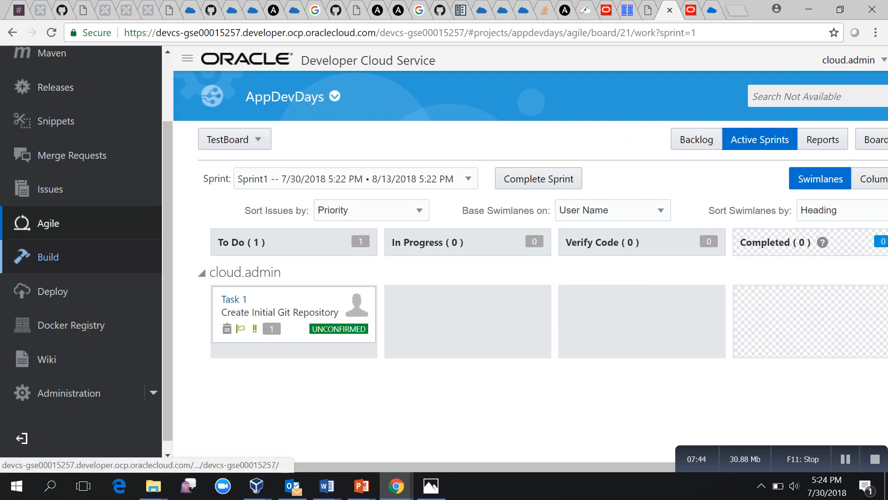
# Visit the empty Build jobs list and TwitterFeed.git code, then the AppDevDays project overview.
pyautogui.click(48, 256)
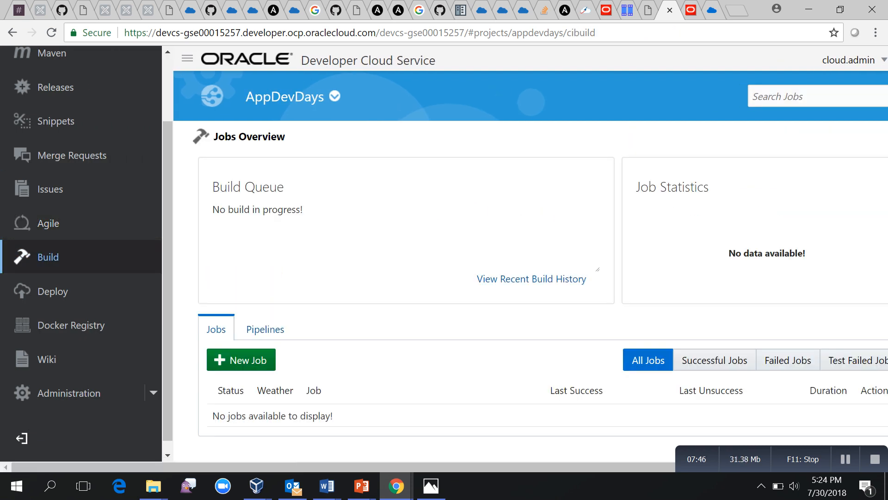
pyautogui.click(187, 58)
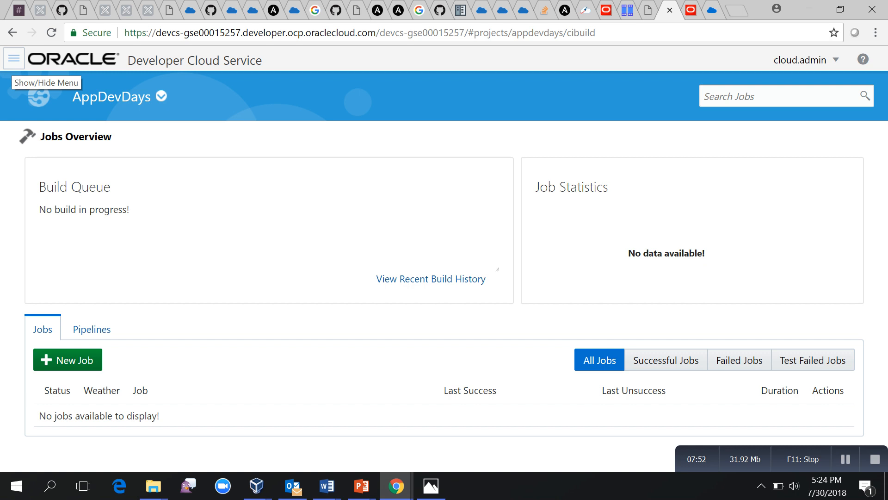
pyautogui.click(14, 57)
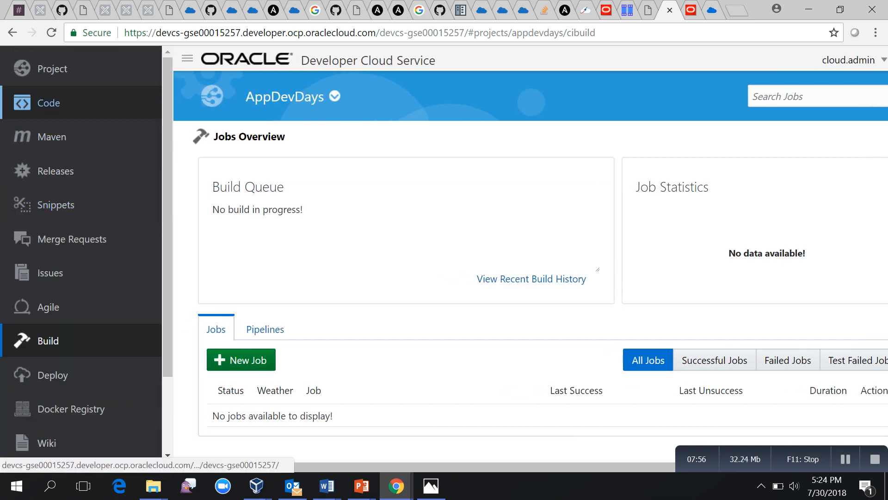
pyautogui.click(49, 103)
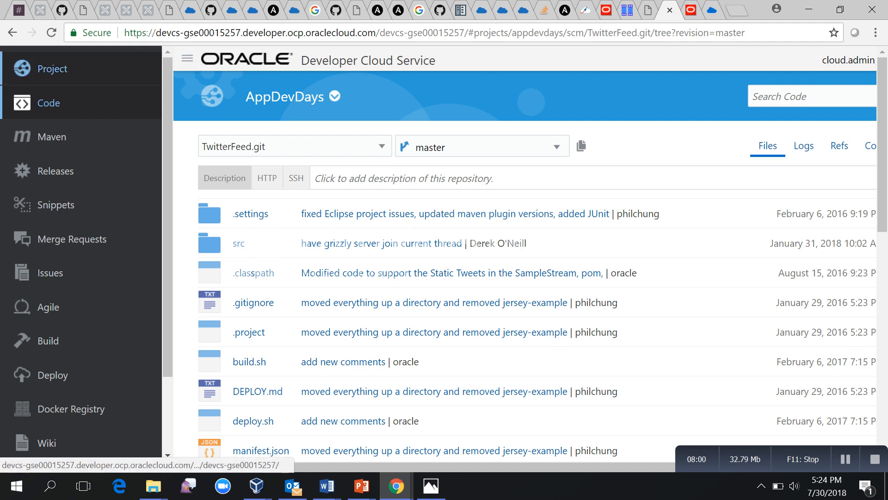
pyautogui.click(53, 69)
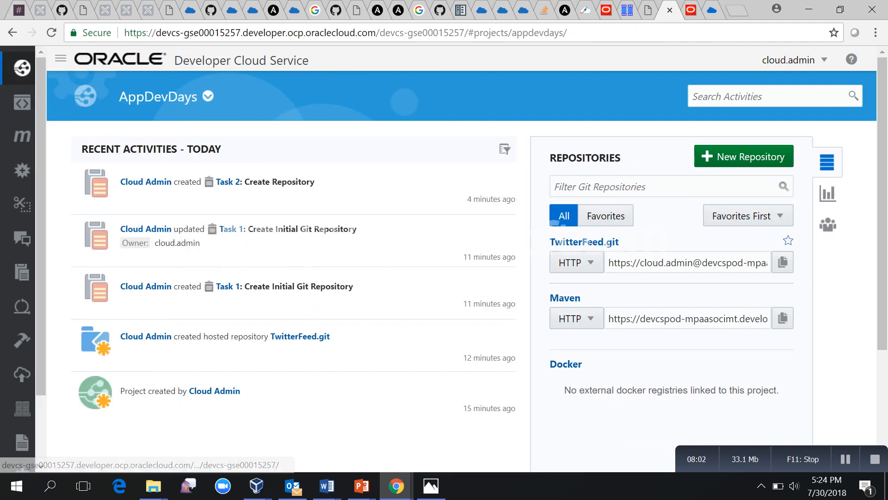
# Start and cancel a New Repository import, then open TwitterFeed.git's master branch files.
pyautogui.click(742, 157)
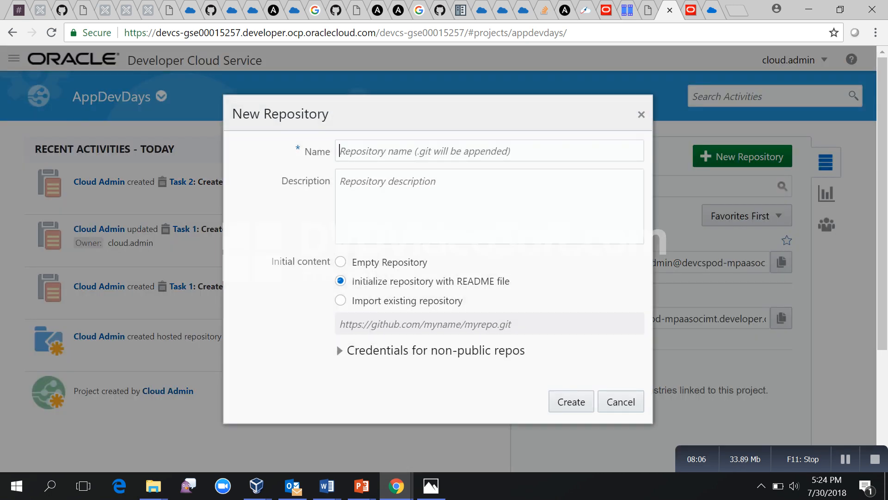
pyautogui.click(388, 302)
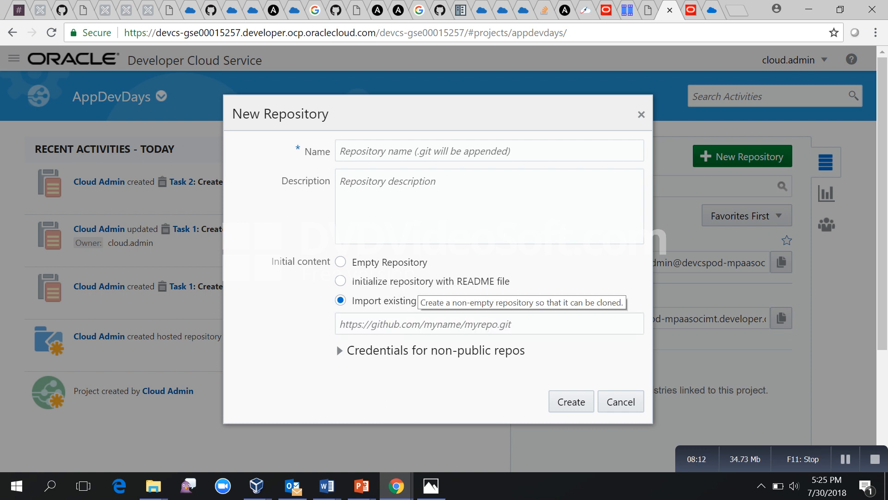
pyautogui.click(620, 401)
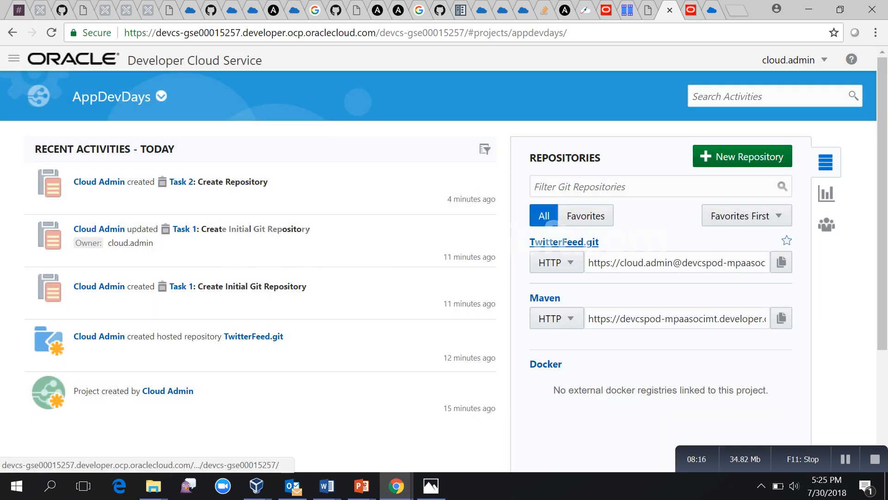
pyautogui.click(564, 241)
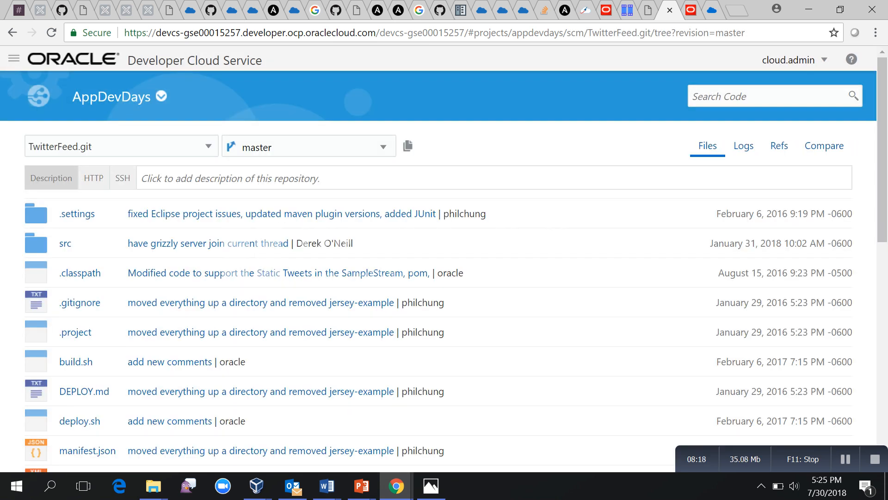
# Search the repository code for 'statictweets', then go to the empty Build Jobs overview.
pyautogui.scroll(-3, 444, 259)
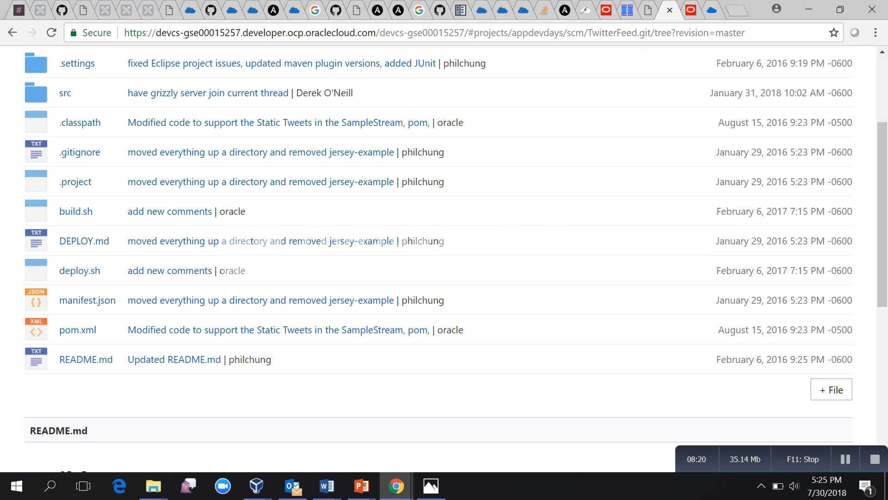
pyautogui.scroll(3, 444, 259)
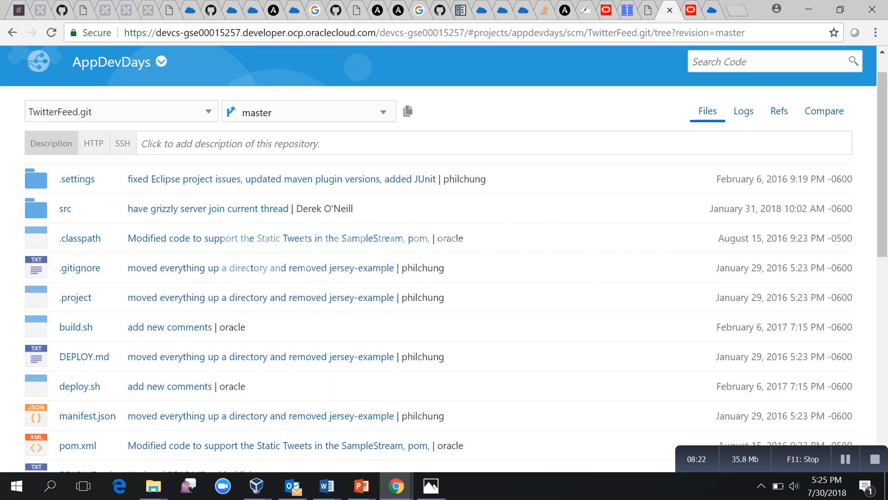
pyautogui.scroll(1, 444, 259)
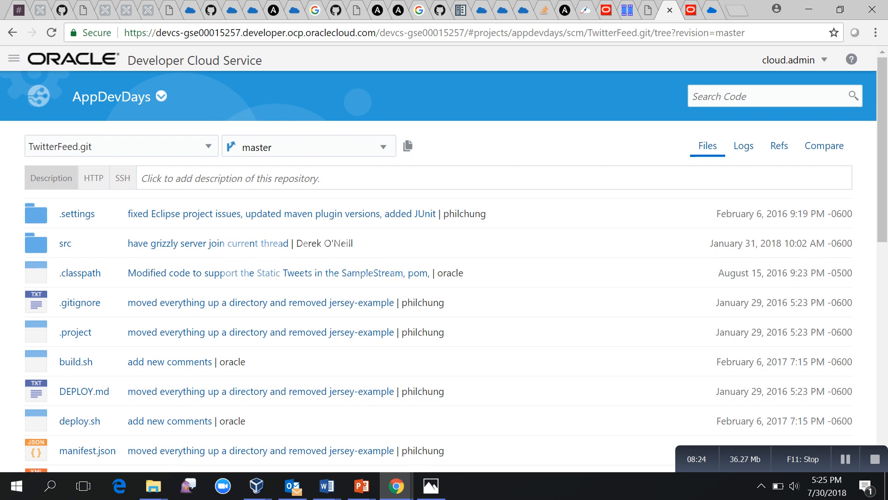
pyautogui.click(759, 97)
pyautogui.write('static')
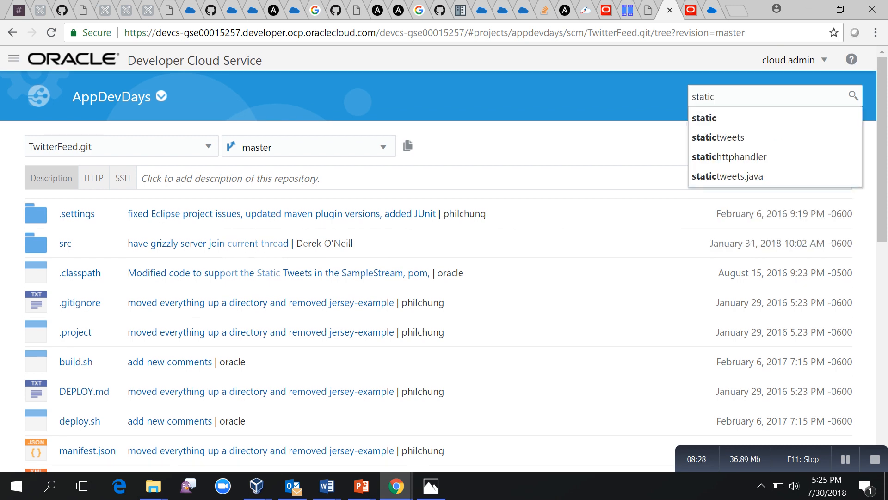
pyautogui.press('Down')
pyautogui.press('Down')
pyautogui.press('Return')
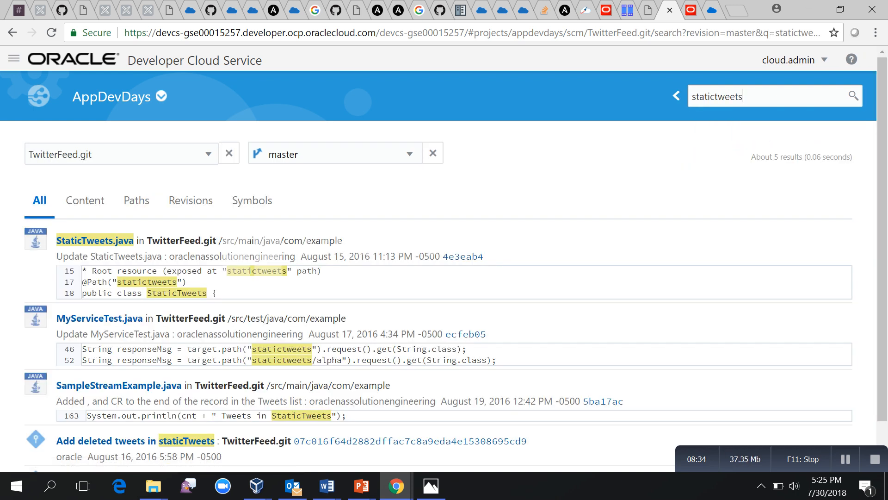
pyautogui.click(14, 58)
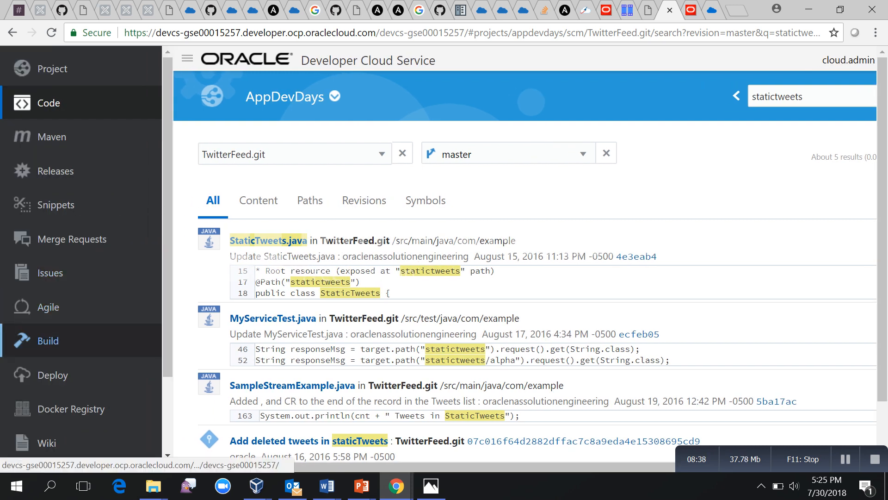
pyautogui.click(48, 340)
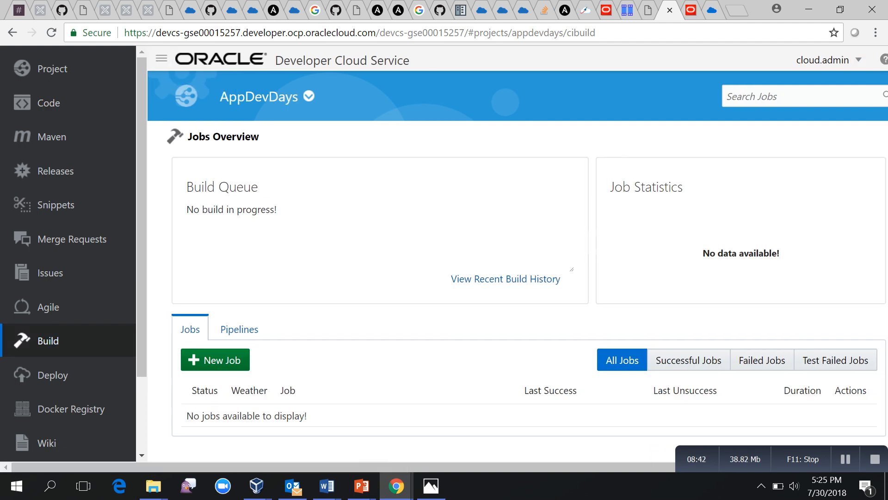
# Create the build job 'Firstjob' using the java build slave software template.
pyautogui.click(68, 360)
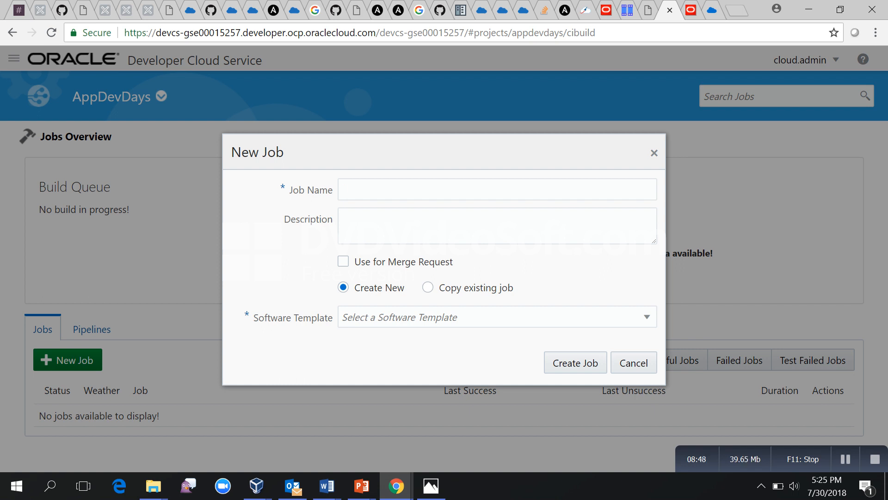
pyautogui.write('Firstjob')
pyautogui.click(497, 317)
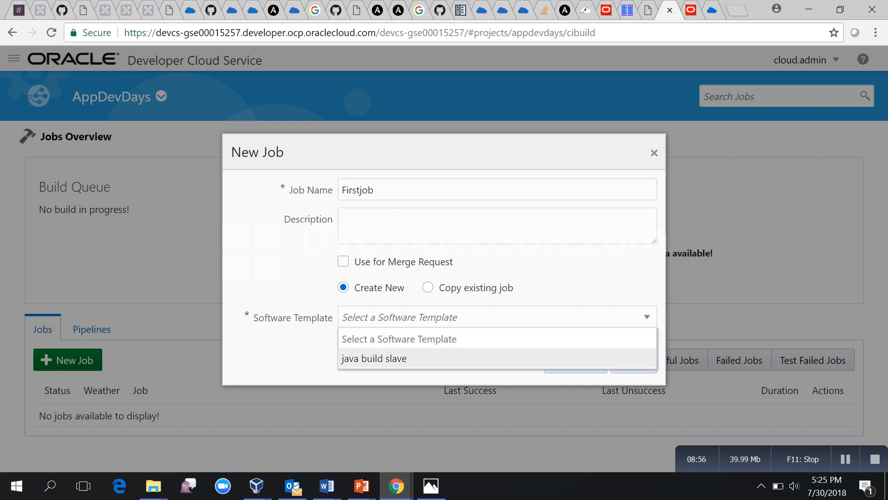
pyautogui.press('Return')
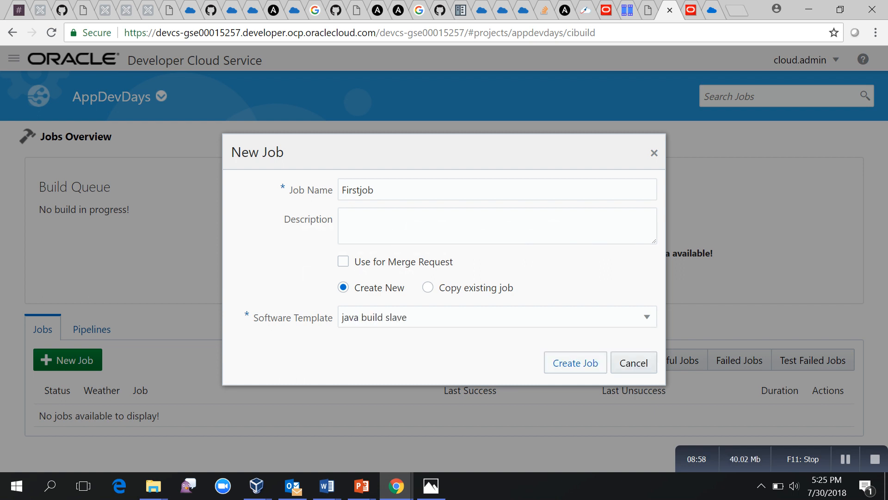
pyautogui.click(576, 363)
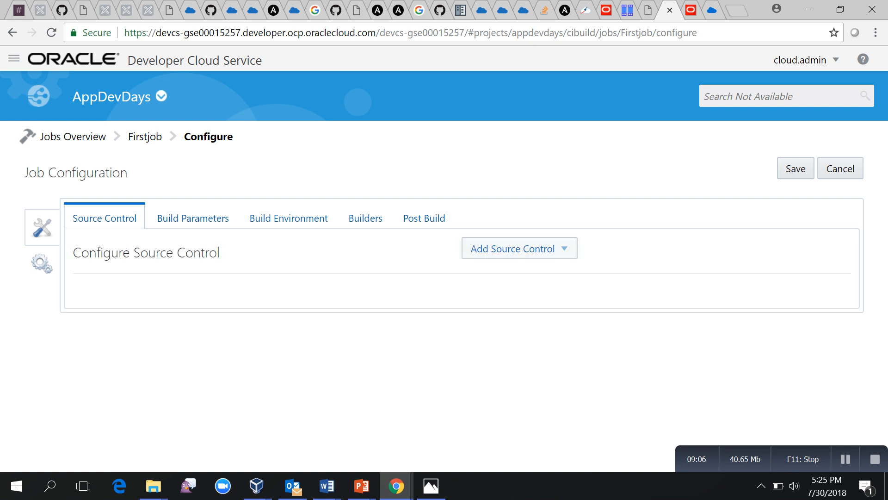
# Add TwitterFeed.git as Firstjob's Git source and list the available build parameter types.
pyautogui.click(513, 248)
pyautogui.click(488, 271)
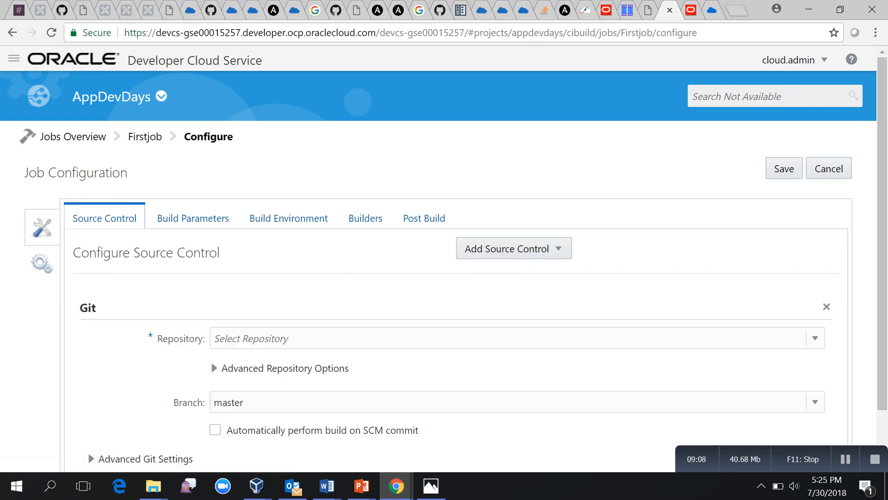
pyautogui.click(509, 338)
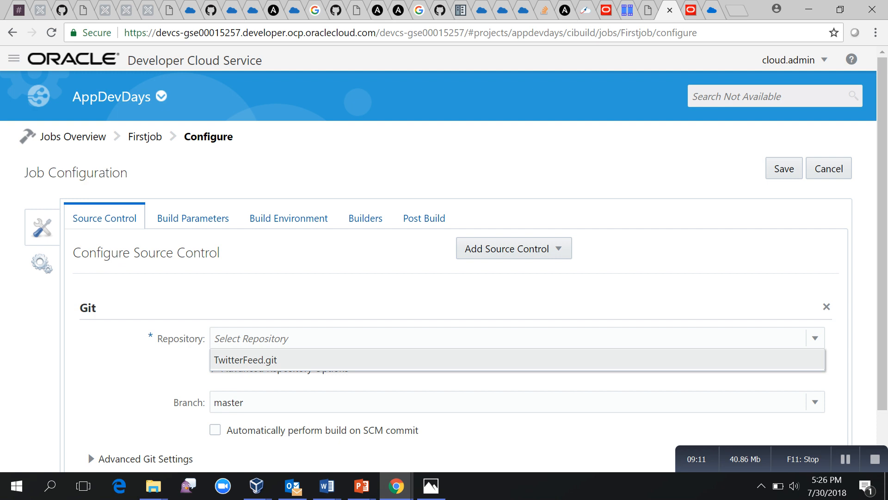
pyautogui.click(245, 359)
pyautogui.scroll(-2, 444, 258)
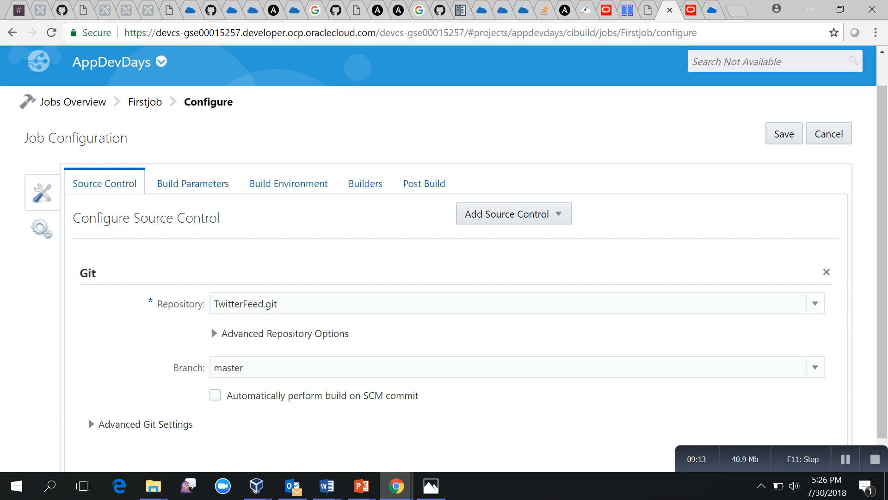
pyautogui.click(193, 184)
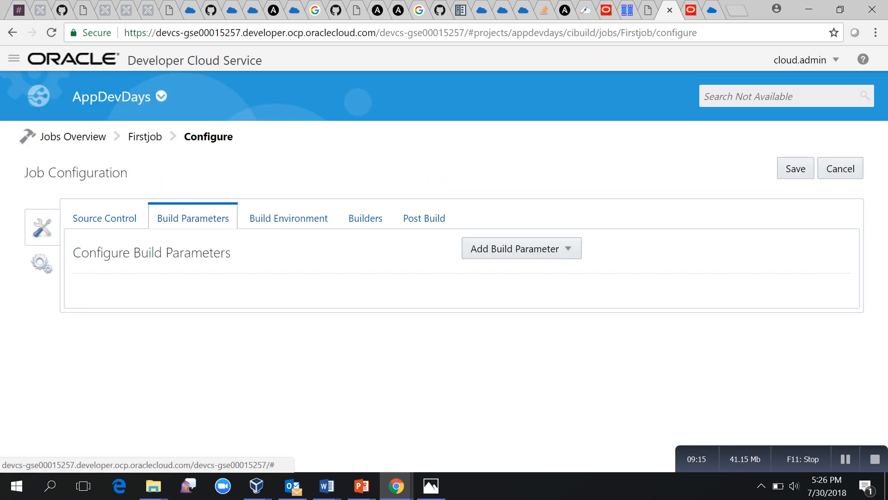
pyautogui.click(522, 249)
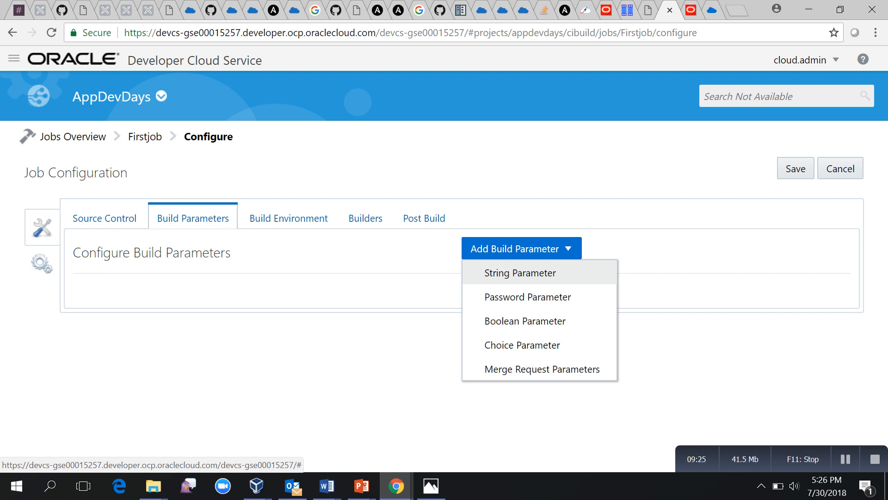
# Skip Firstjob's build environment options and go to its still-empty Builders settings.
pyautogui.click(288, 218)
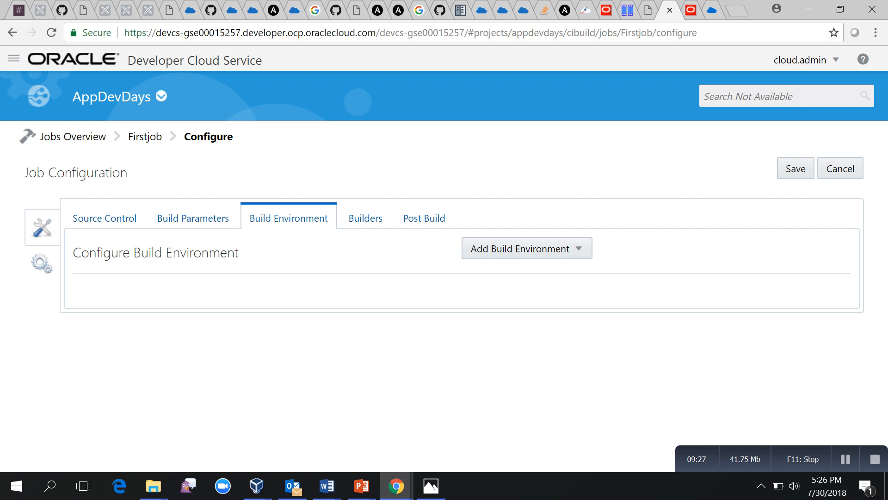
pyautogui.click(520, 248)
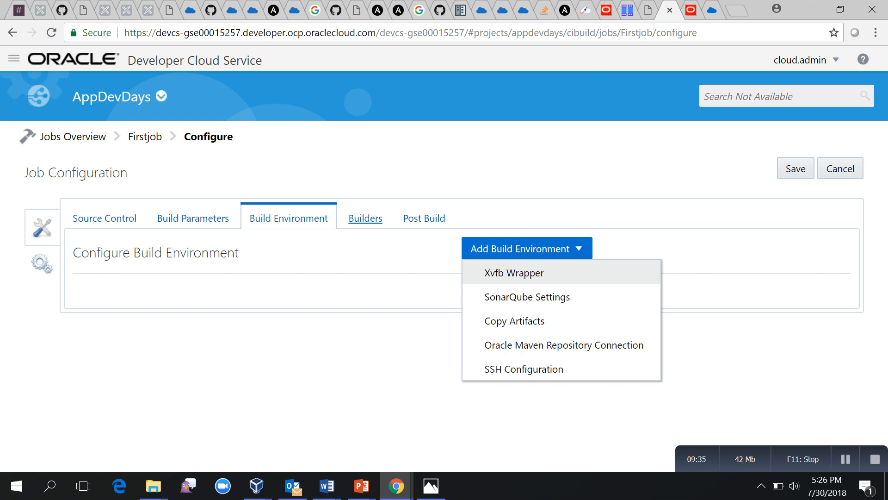
pyautogui.click(365, 218)
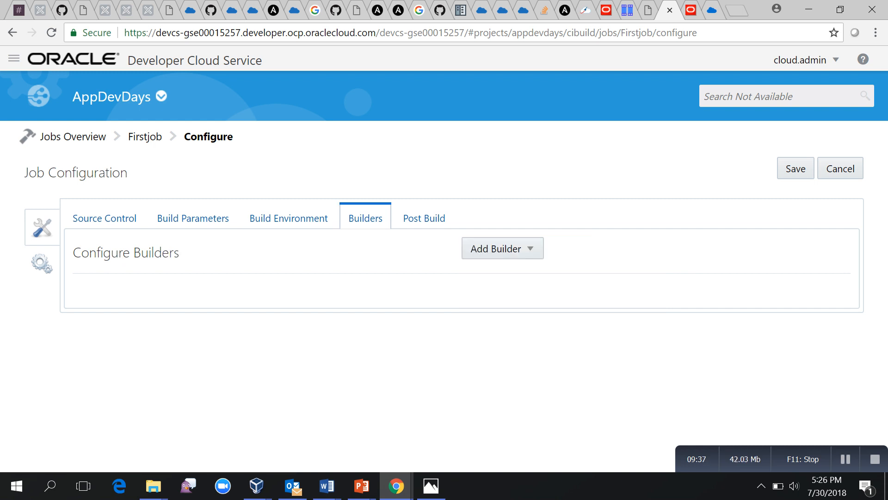
# Add a Maven Builder to Firstjob with goals changed from clean install to clean assembly:assembly.
pyautogui.click(492, 248)
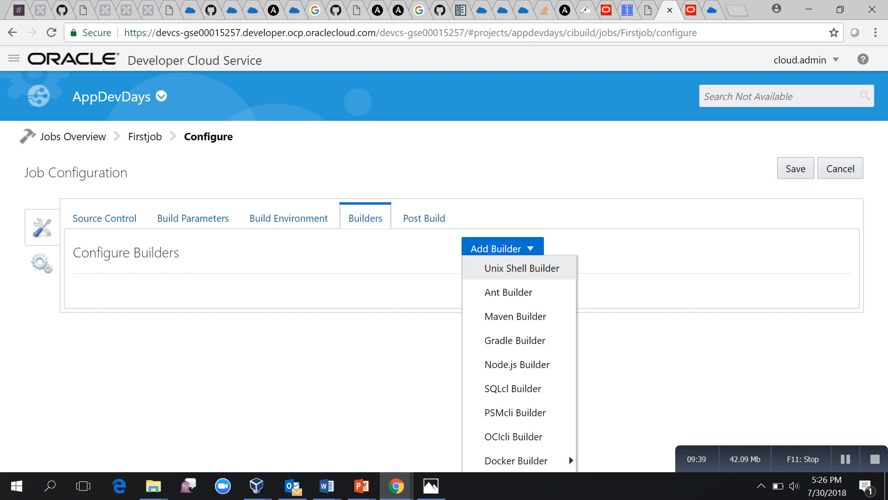
pyautogui.press('Return')
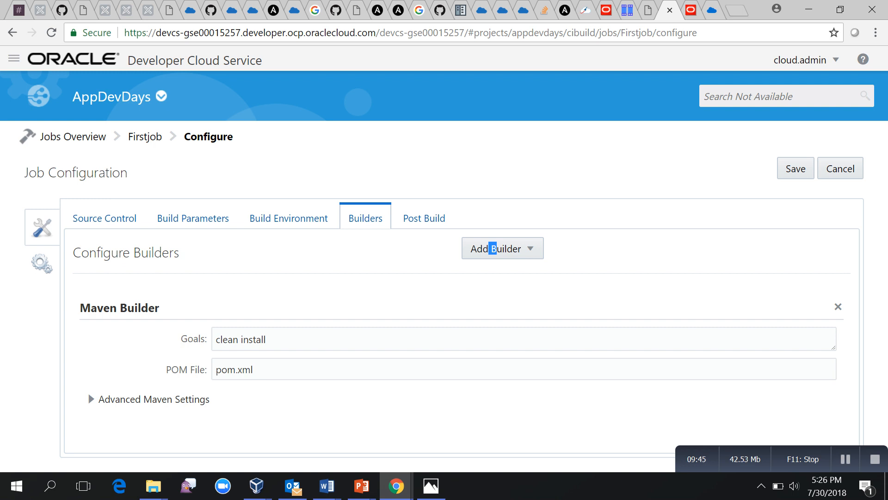
pyautogui.press('Tab')
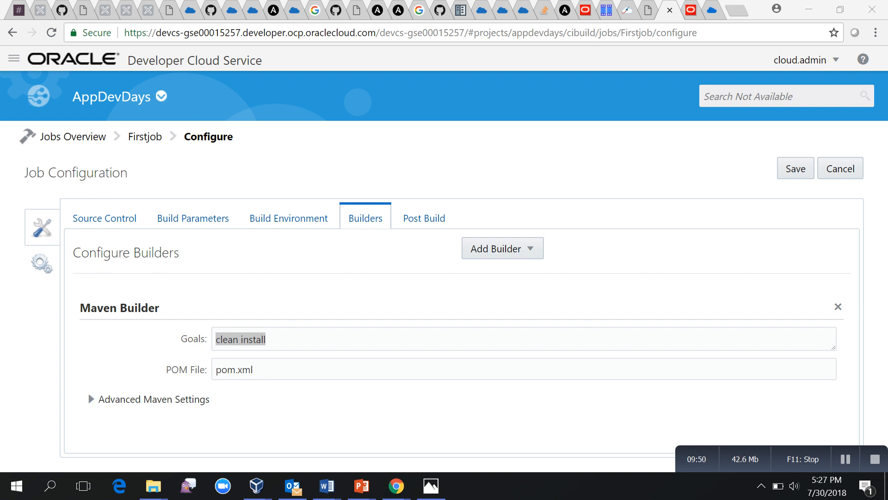
pyautogui.tripleClick(253, 340)
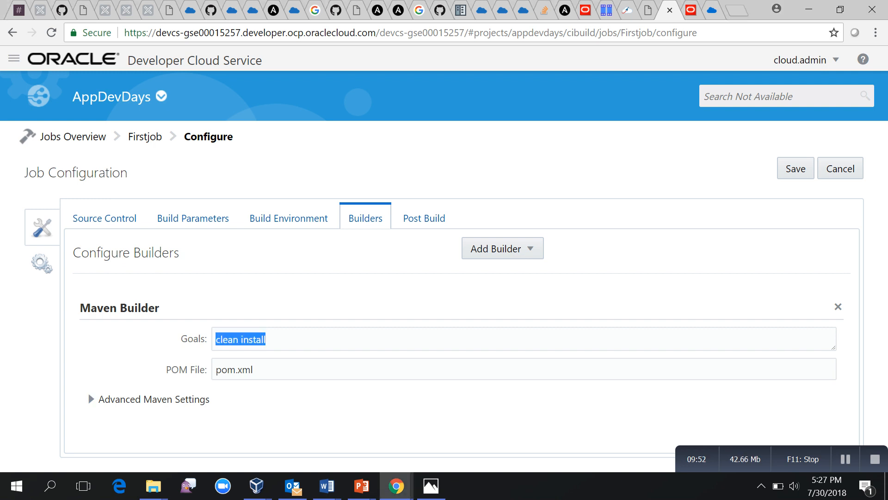
pyautogui.press('BackSpace')
pyautogui.write('clean assembly:assembly')
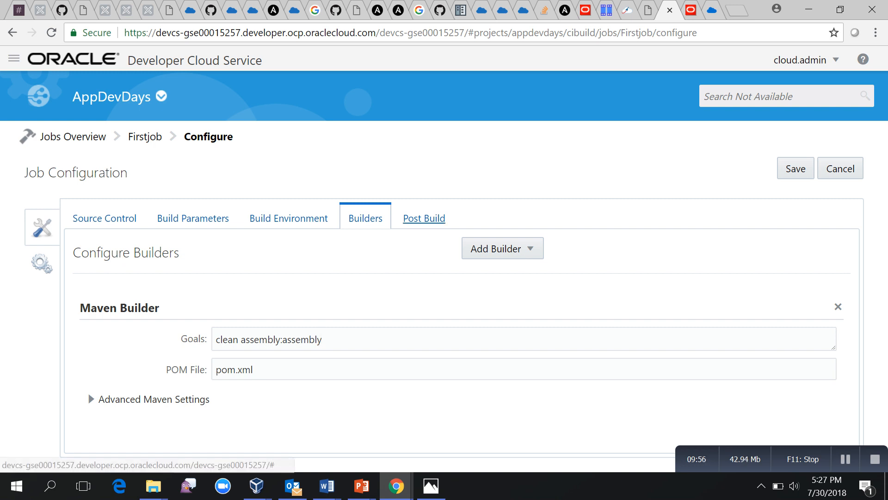
pyautogui.click(424, 217)
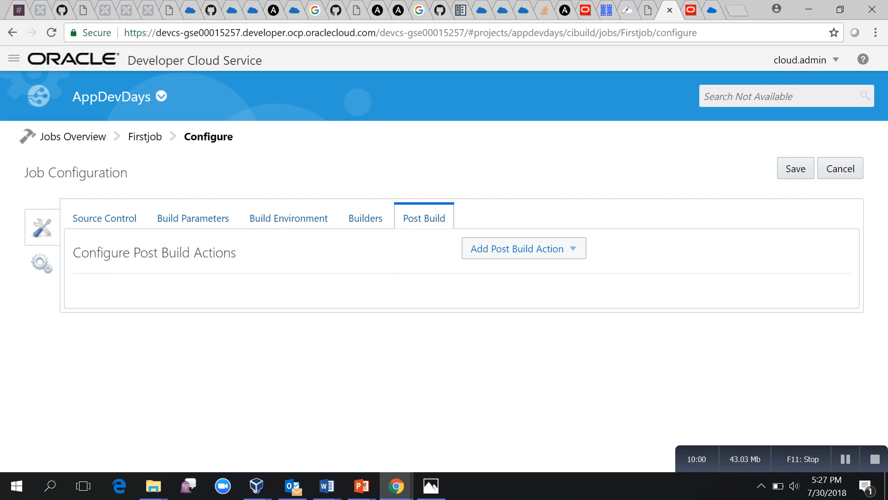
# Add Artifact Archiver and JUnit Publisher post-build actions to Firstjob.
pyautogui.click(517, 248)
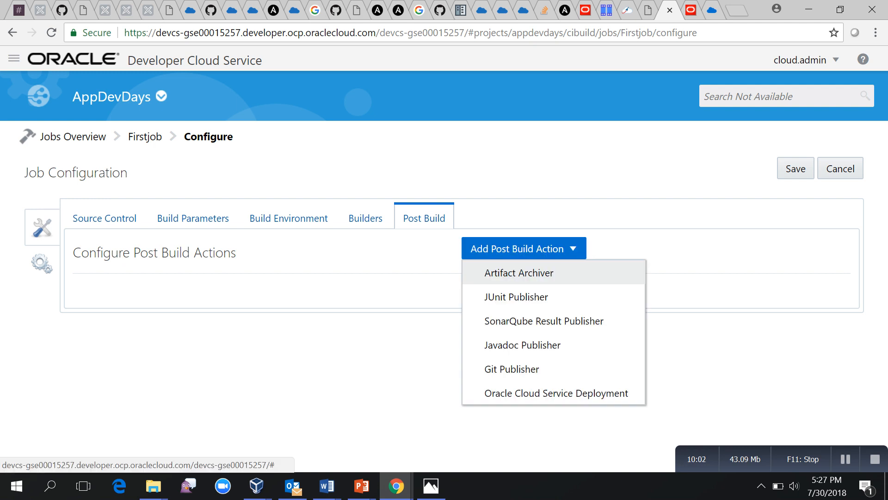
pyautogui.click(519, 272)
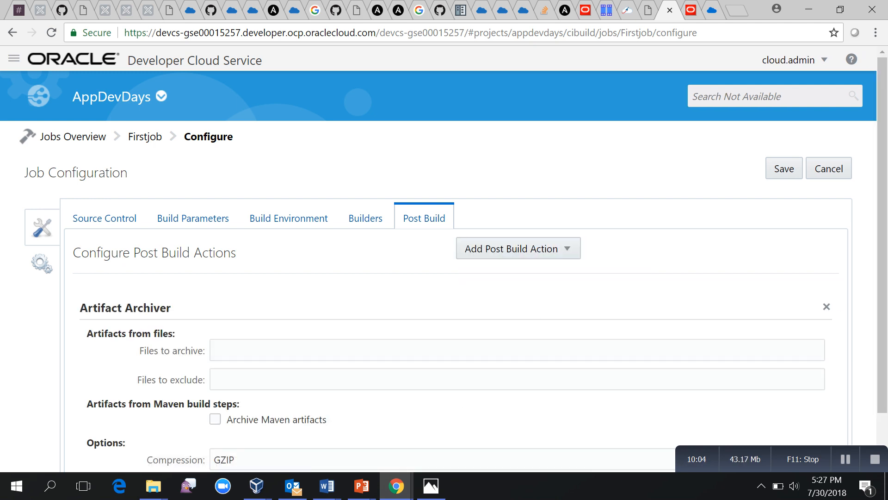
pyautogui.scroll(-2, 444, 258)
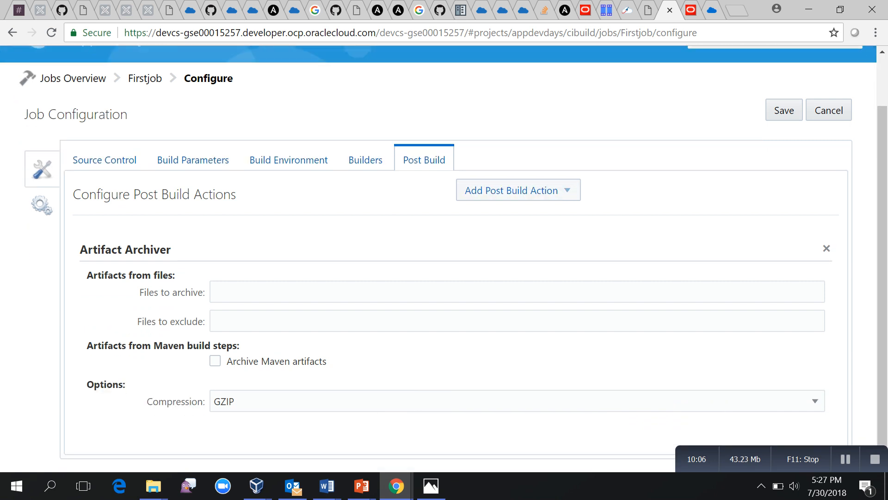
pyautogui.click(513, 190)
pyautogui.click(510, 214)
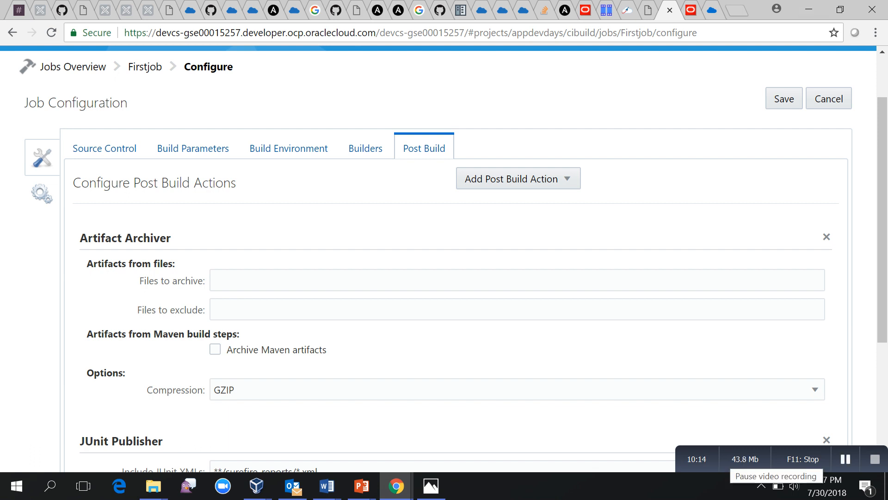
pyautogui.click(846, 459)
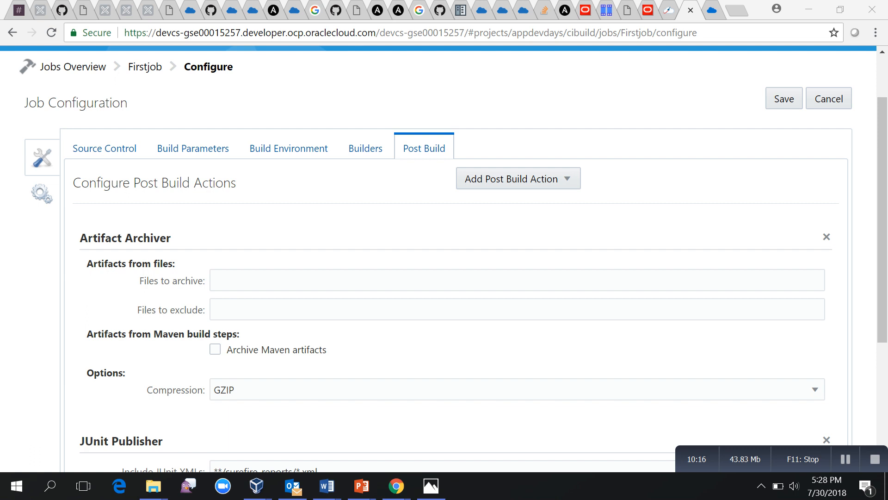
# Set files to archive to **/target/* and JUnit XMLs to **/target/surefire-reports/*.xml.
pyautogui.click(216, 280)
pyautogui.write('**/target/*')
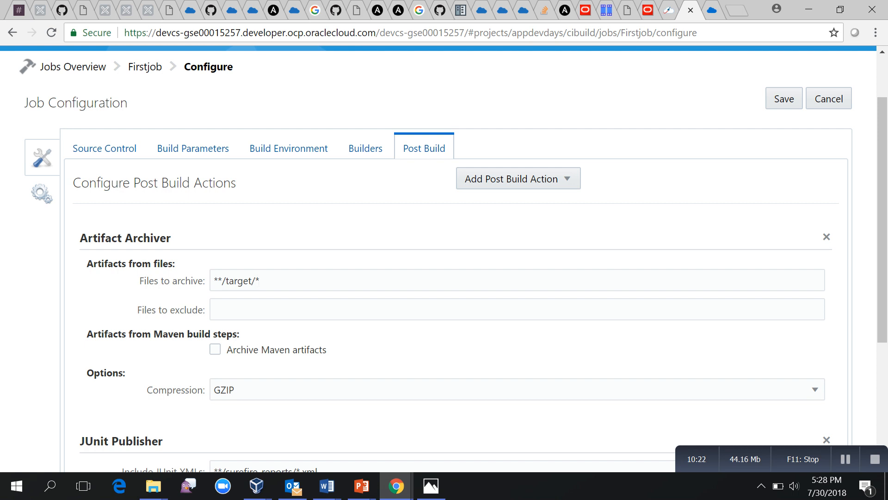
pyautogui.scroll(-3, 444, 259)
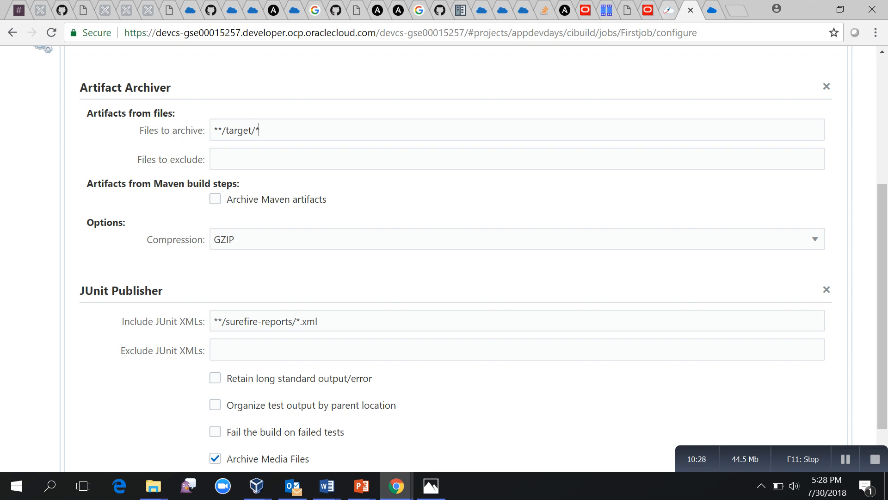
pyautogui.click(845, 459)
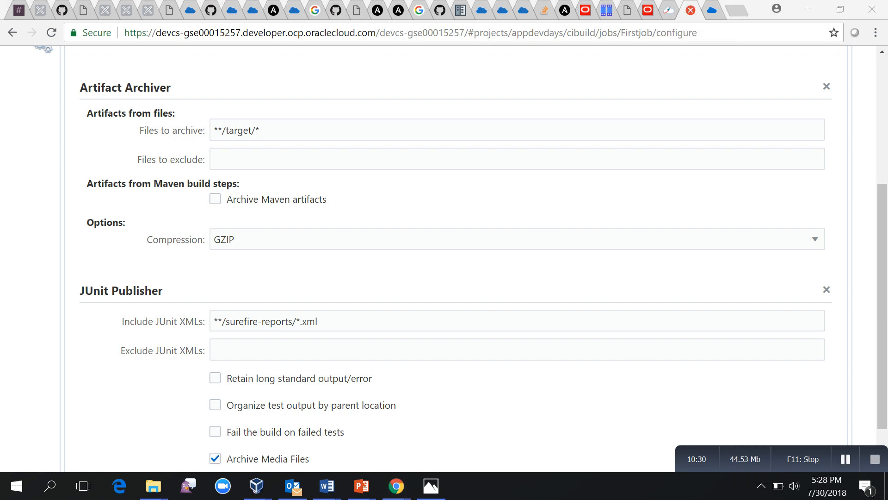
pyautogui.tripleClick(310, 321)
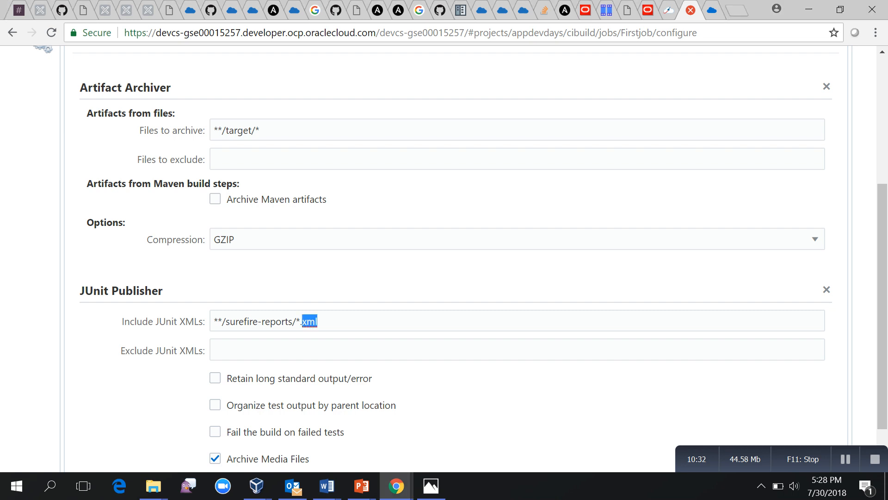
pyautogui.press('BackSpace')
pyautogui.write('**/target/surefire-reports/*.xml')
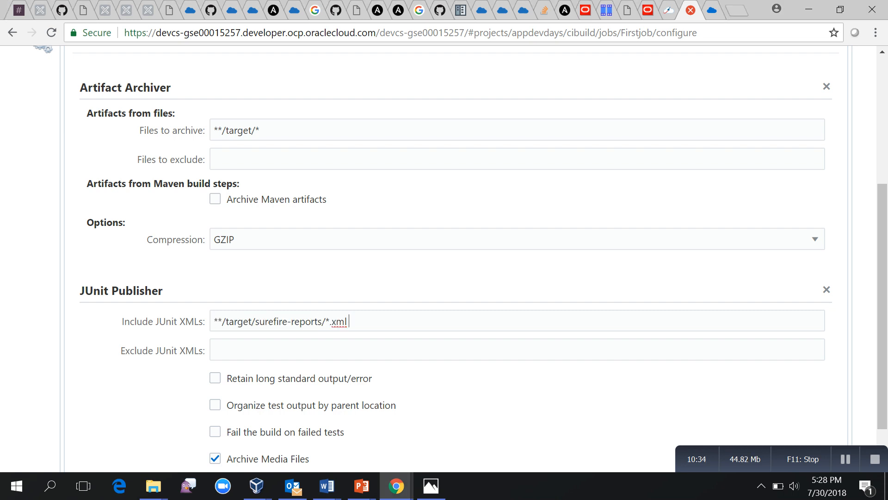
pyautogui.scroll(-1, 444, 254)
pyautogui.scroll(5, 105, 185)
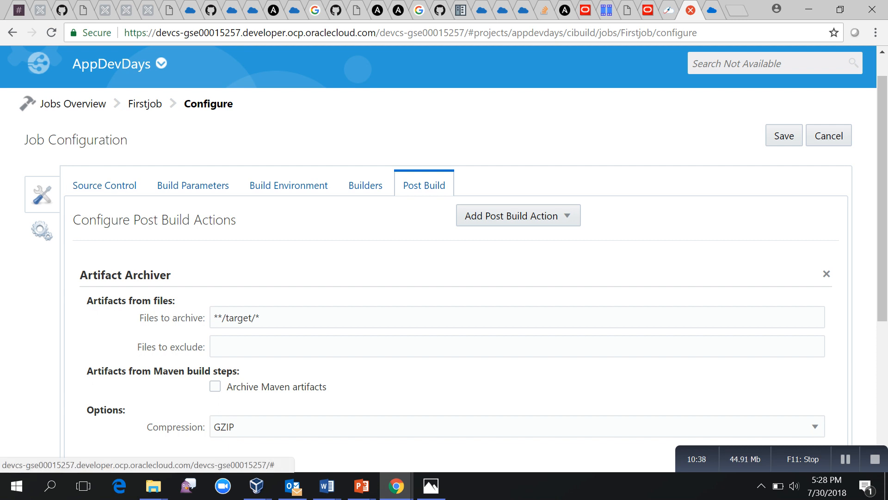
# Review Firstjob's general and software configuration settings.
pyautogui.click(41, 231)
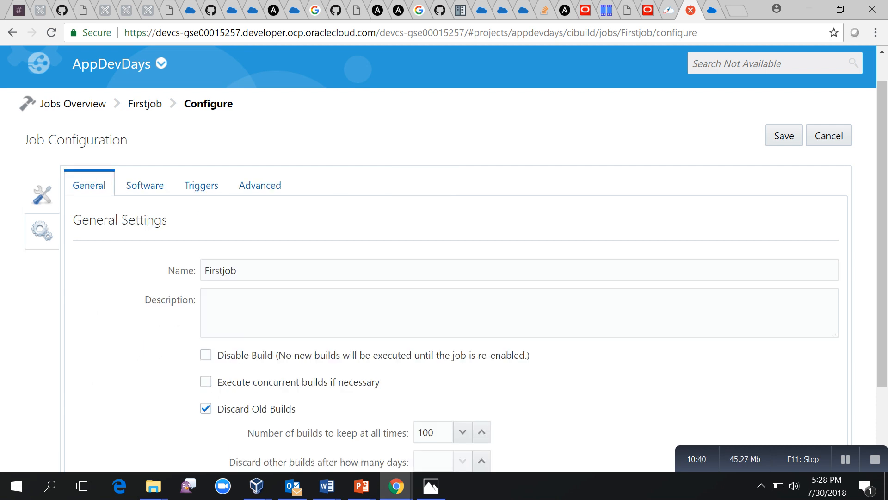
pyautogui.scroll(-1, 144, 185)
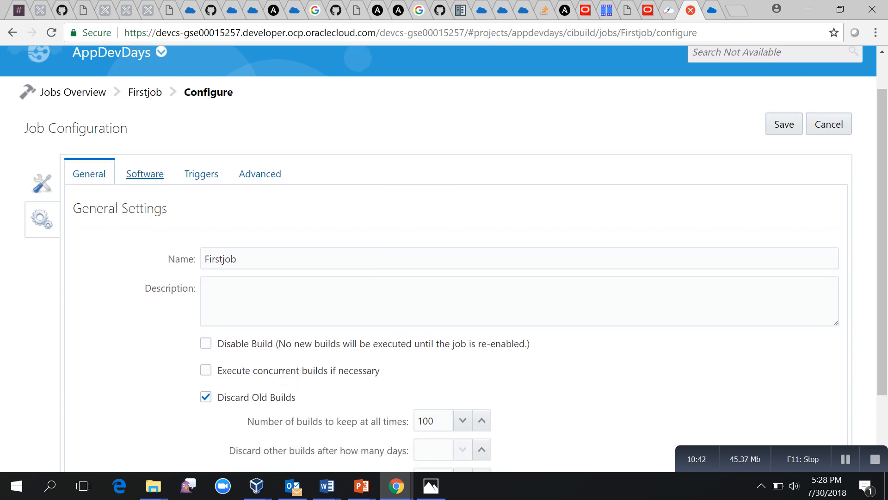
pyautogui.click(145, 174)
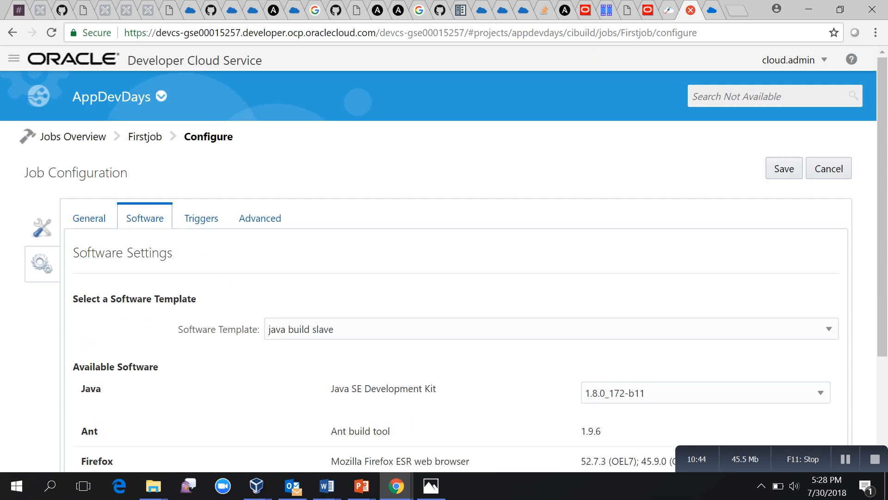
pyautogui.scroll(-1, 444, 256)
pyautogui.scroll(-1, 444, 255)
pyautogui.scroll(-3, 444, 256)
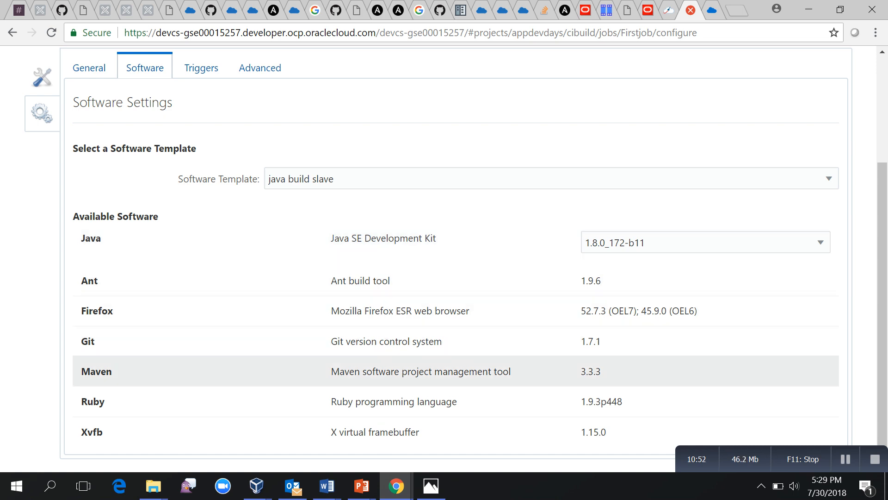
pyautogui.scroll(2, 444, 370)
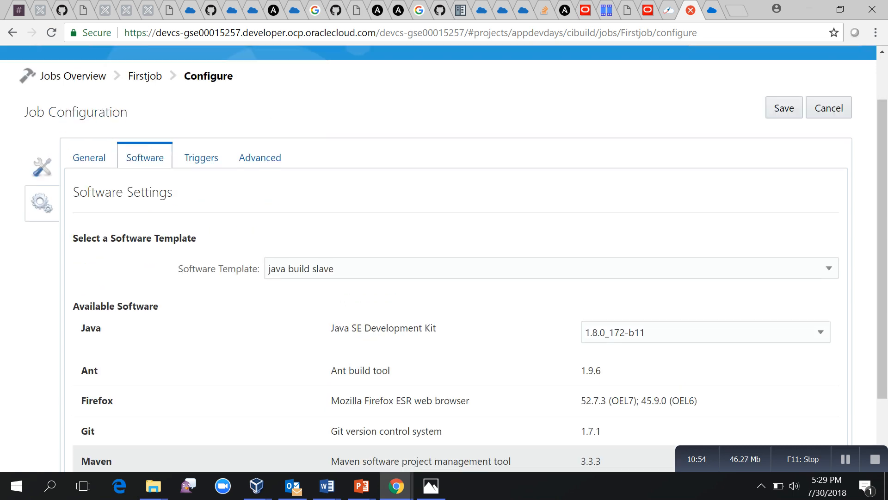
# Add an SCM polling trigger with the 0/30 cron pattern and save Firstjob.
pyautogui.click(201, 161)
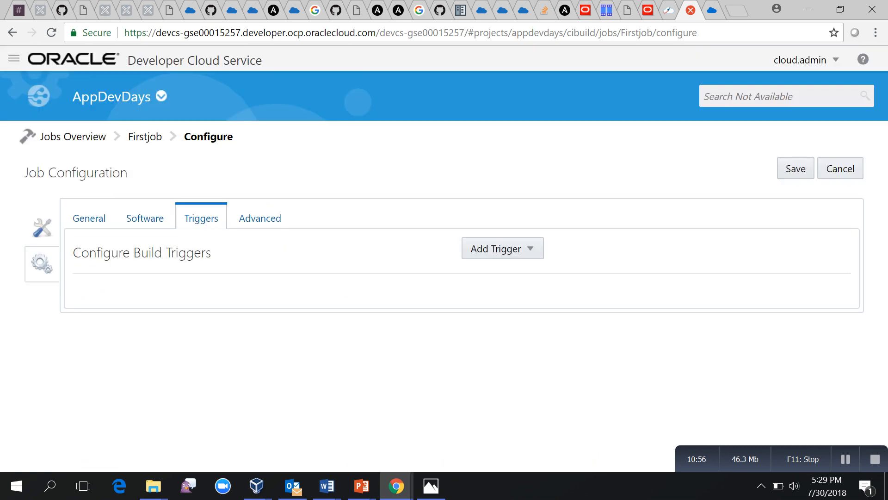
pyautogui.click(502, 249)
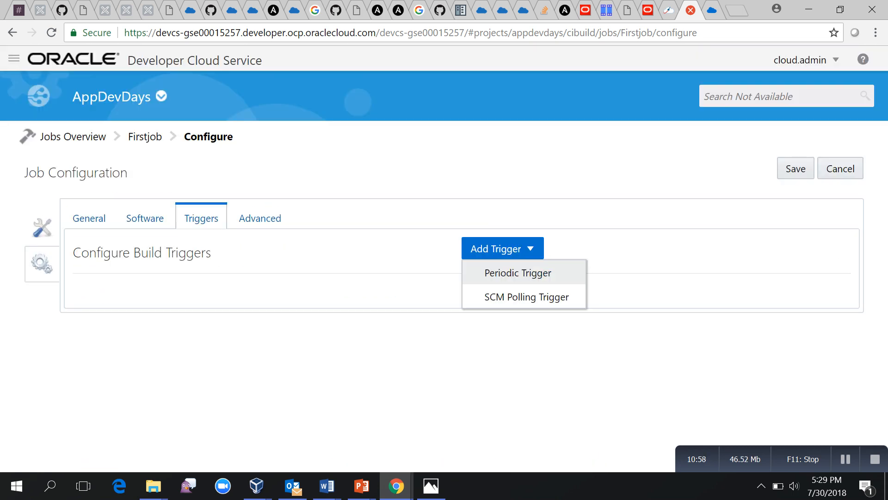
pyautogui.click(526, 296)
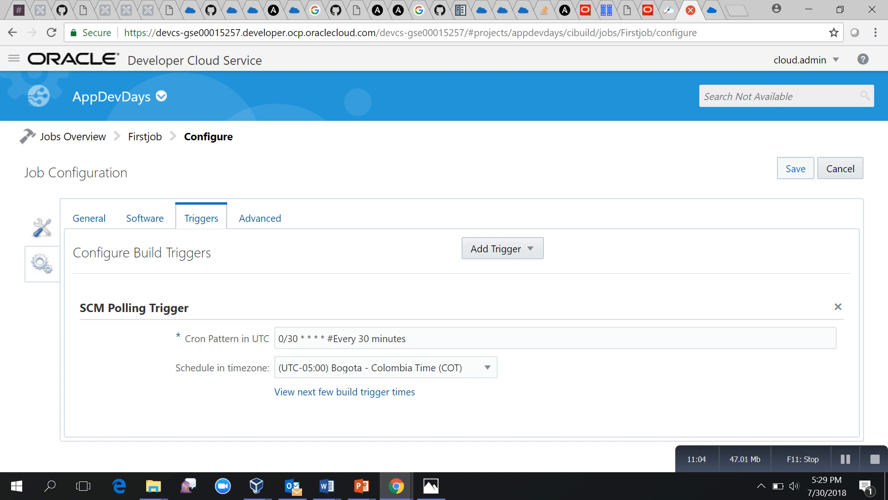
pyautogui.click(796, 168)
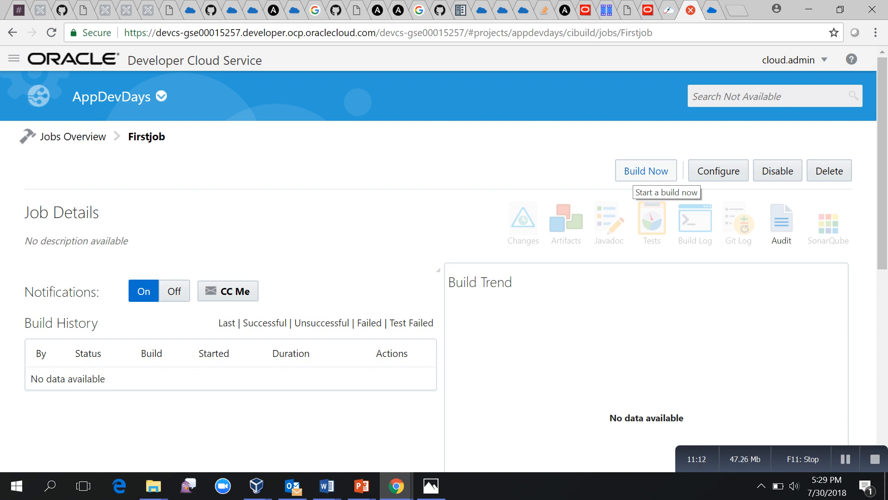
# Run a build of Firstjob, then open the AppDevDays Deploy page.
pyautogui.click(646, 171)
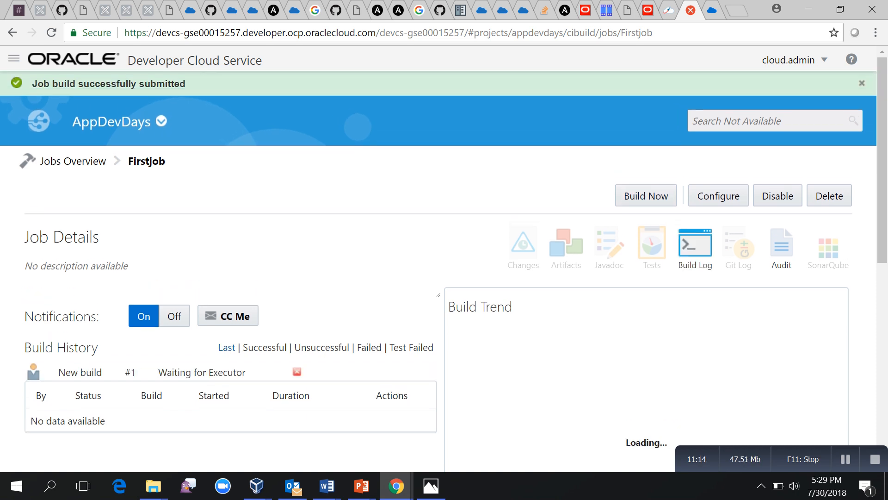
pyautogui.click(73, 161)
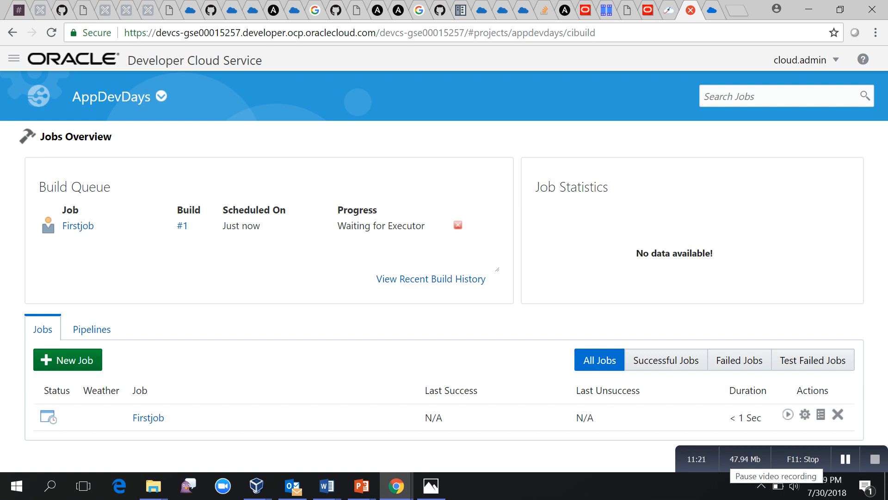
pyautogui.click(845, 459)
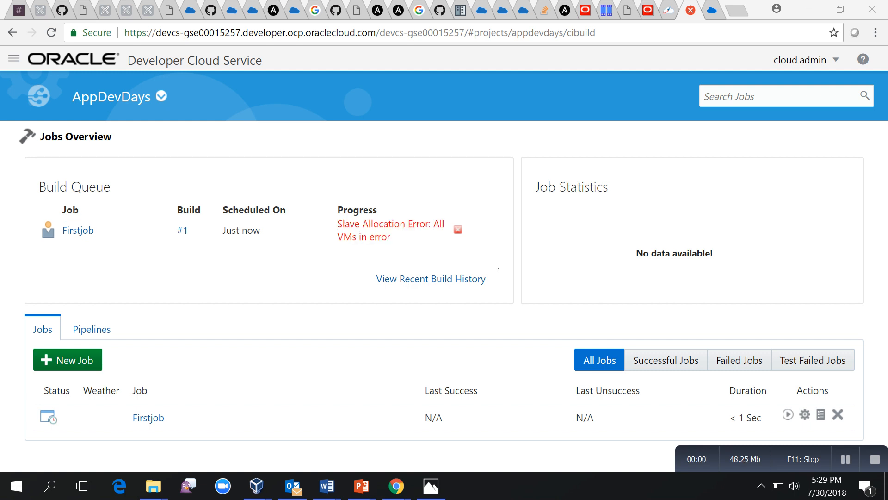
pyautogui.click(14, 58)
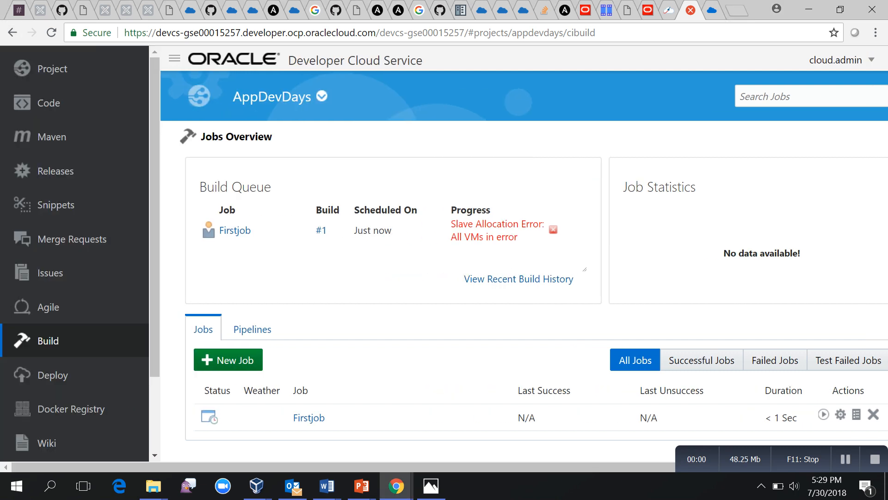
pyautogui.click(52, 375)
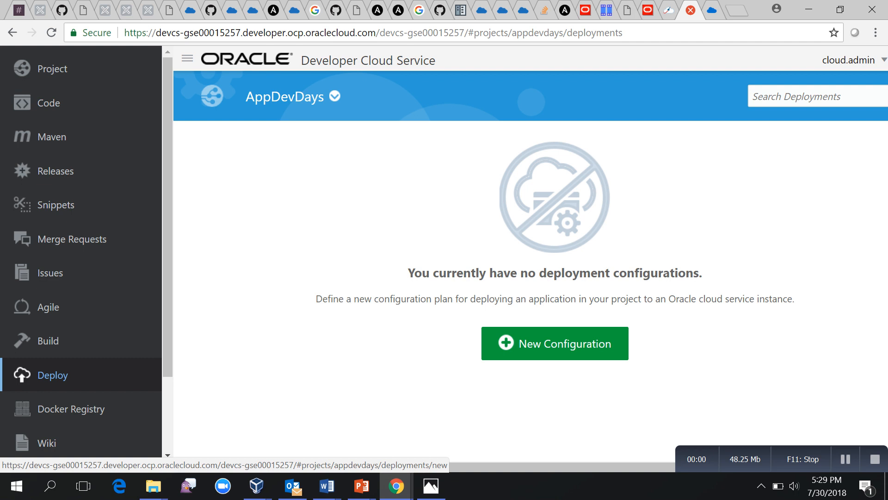
# Create a new deployment configuration and begin naming it 'Twitter Feed Microservice Deploy'.
pyautogui.click(555, 343)
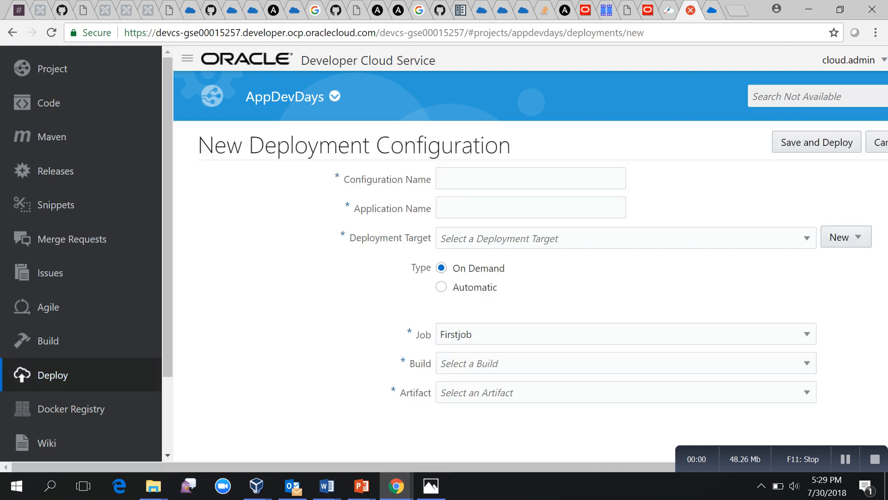
pyautogui.click(187, 58)
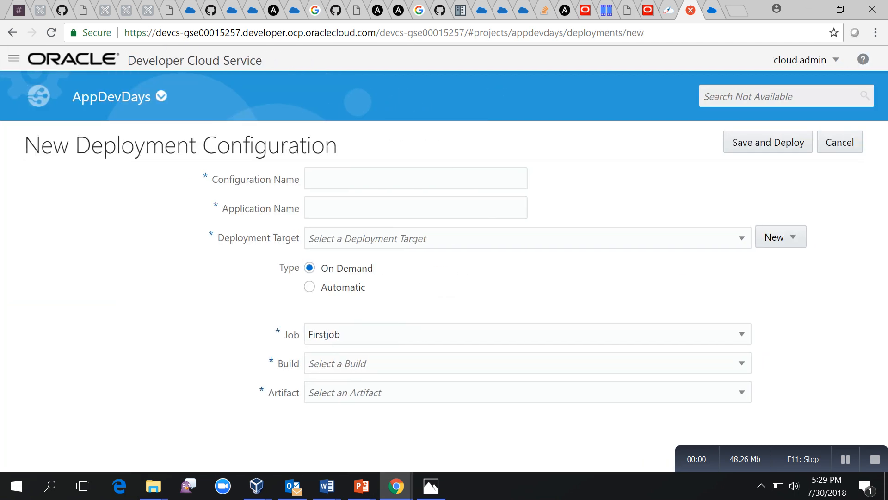
pyautogui.click(845, 458)
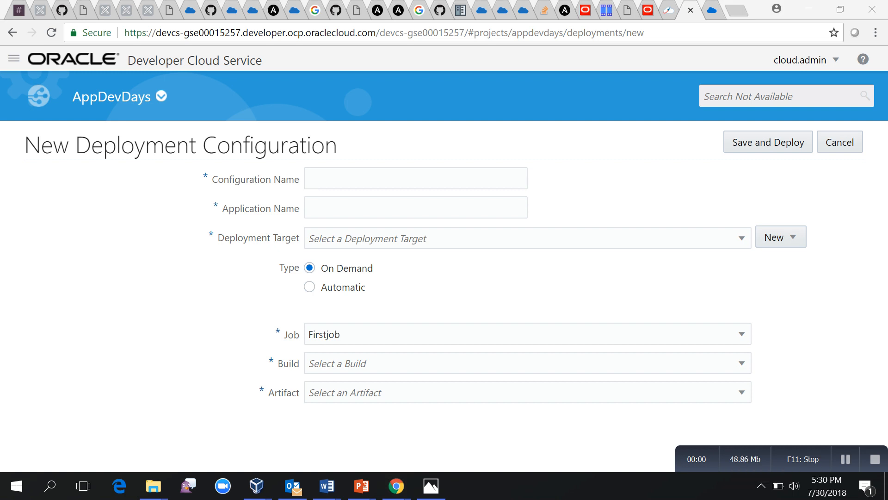
pyautogui.click(389, 178)
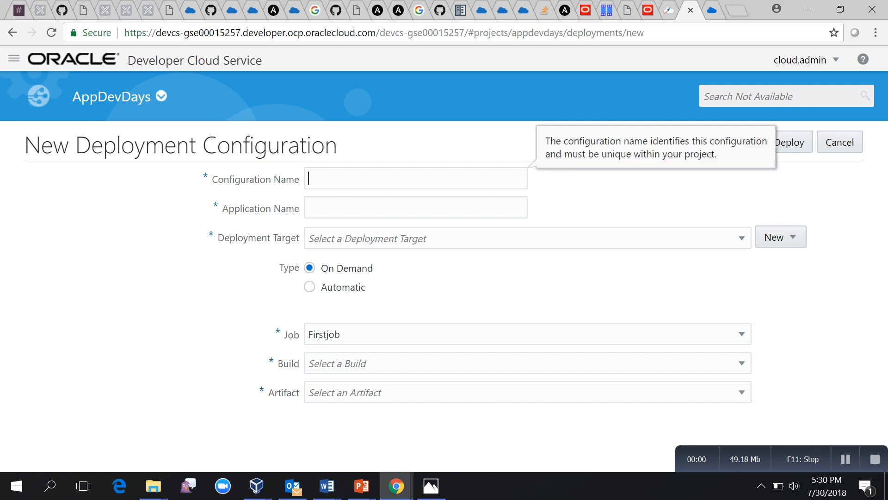
pyautogui.write('Twitter Feed Microser')
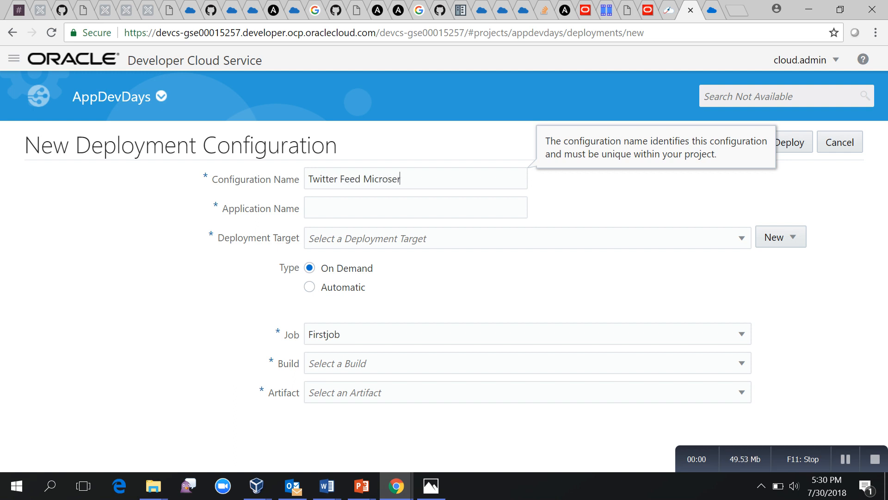
pyautogui.write('vice De')
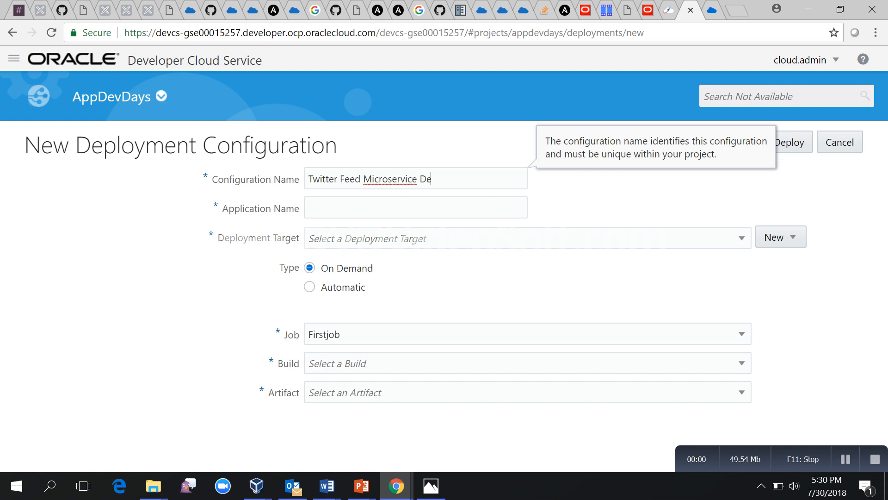
pyautogui.write('ploy')
# Auto-fill the application name and start an Application Container Cloud target in US Commercial 1 - us1.
pyautogui.press('Tab')
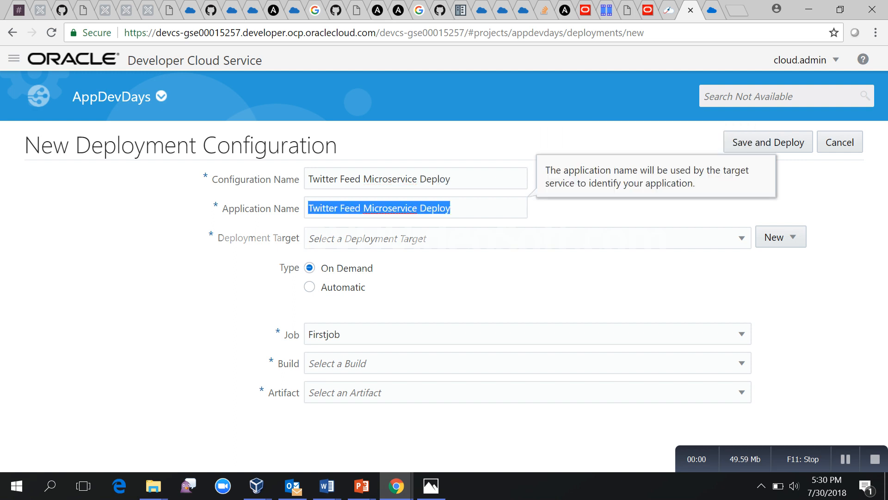
pyautogui.press('Tab')
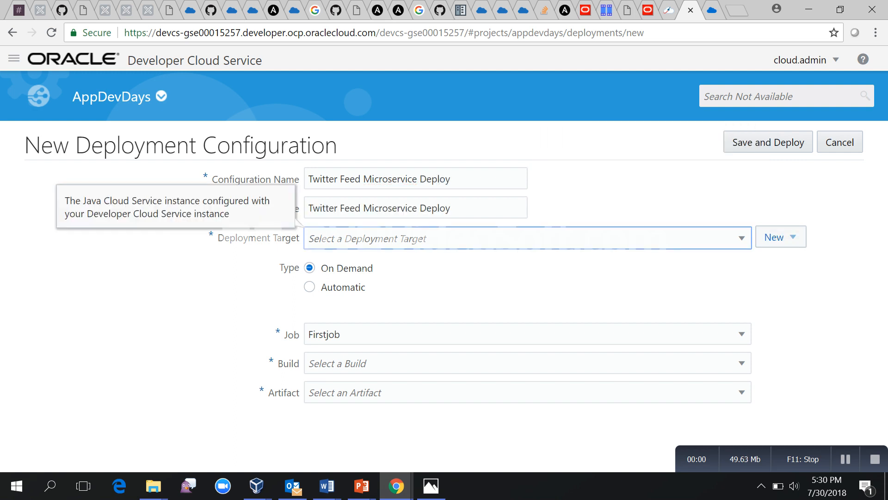
pyautogui.click(777, 237)
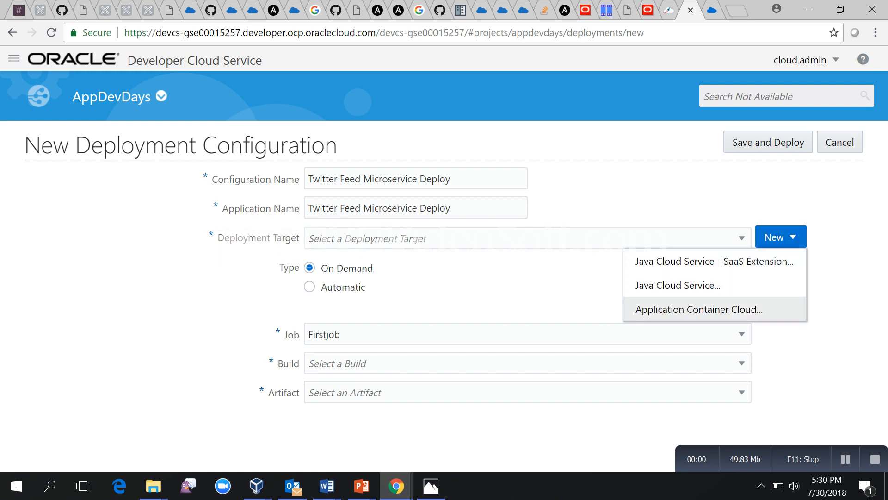
pyautogui.press('Return')
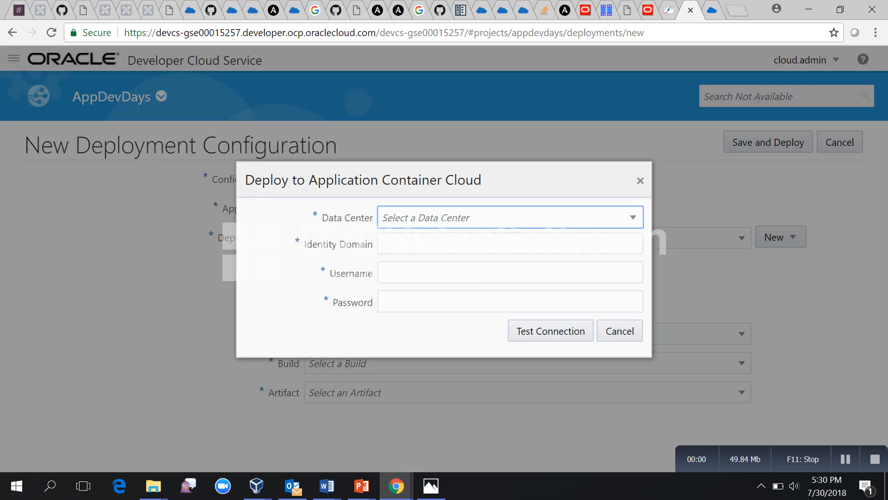
pyautogui.press('Down')
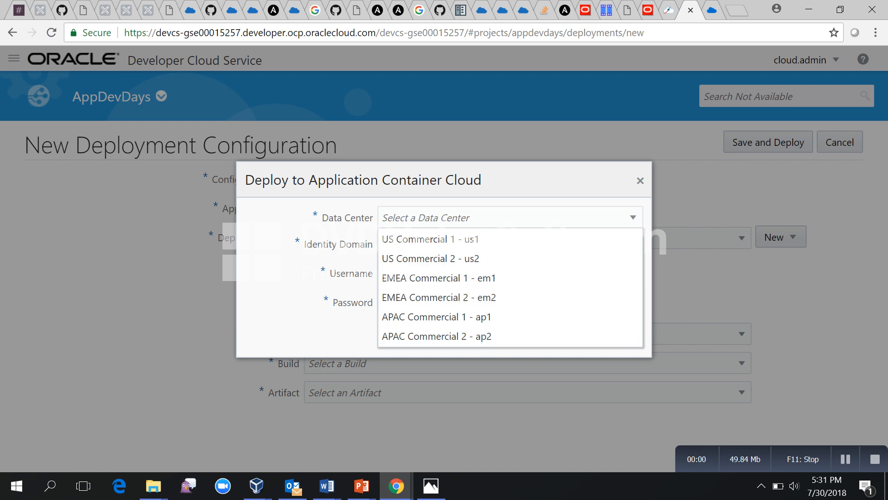
pyautogui.press('Down')
pyautogui.press('Return')
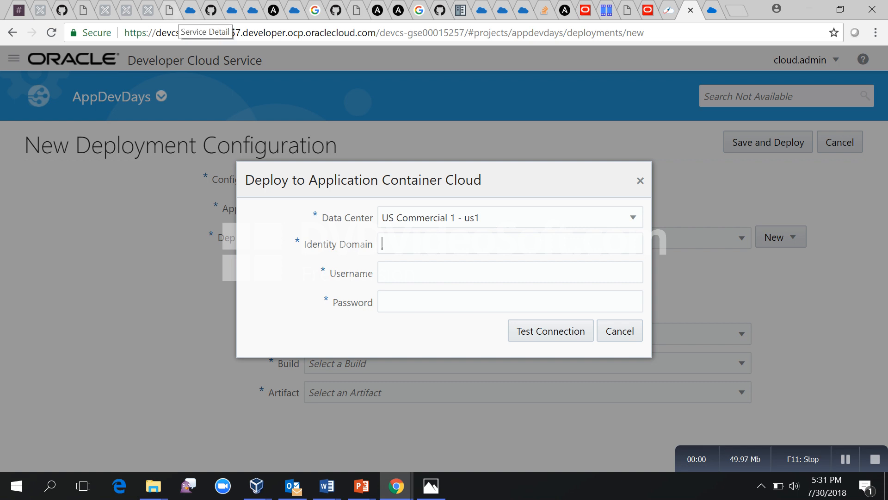
# Copy Application Container's Identity Service Id from My Services and return to the Deploy tab.
pyautogui.click(713, 11)
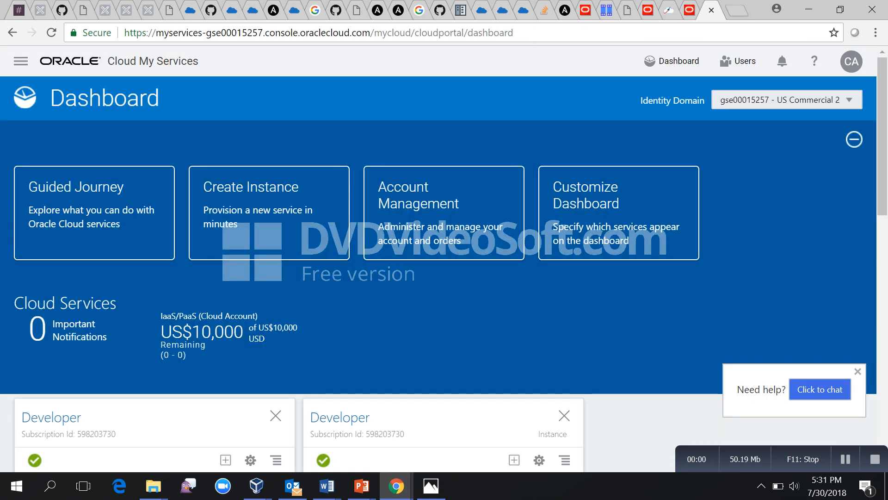
pyautogui.scroll(-5, 446, 208)
pyautogui.scroll(-2, 444, 169)
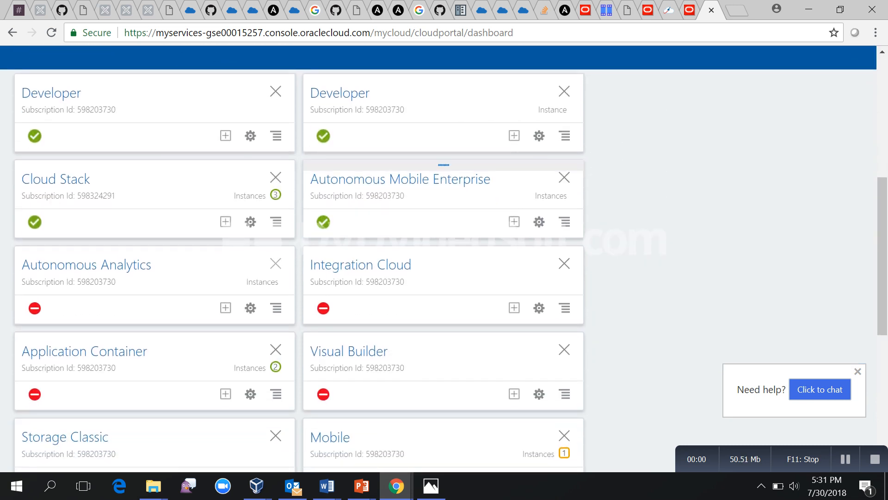
pyautogui.scroll(-1, 443, 185)
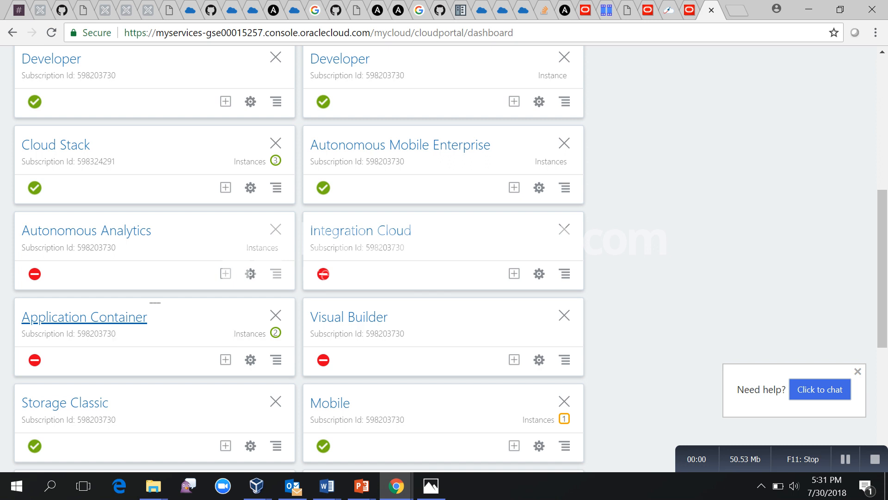
pyautogui.click(111, 319)
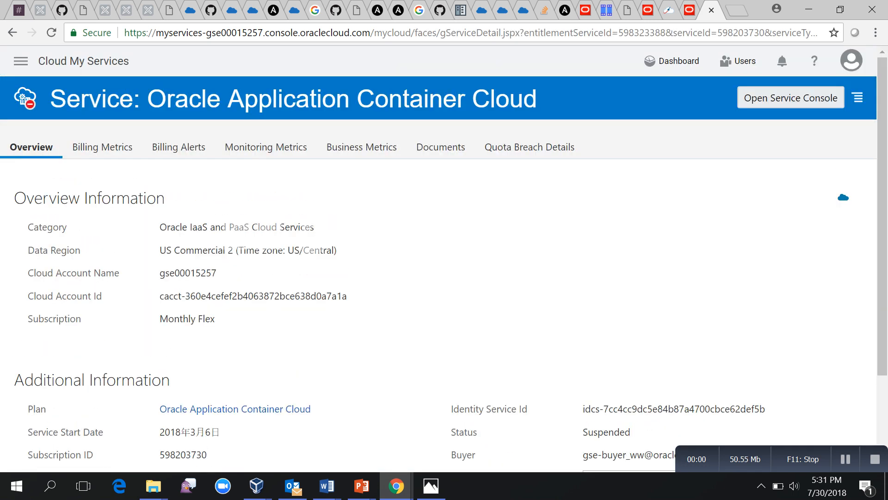
pyautogui.scroll(-1, 438, 259)
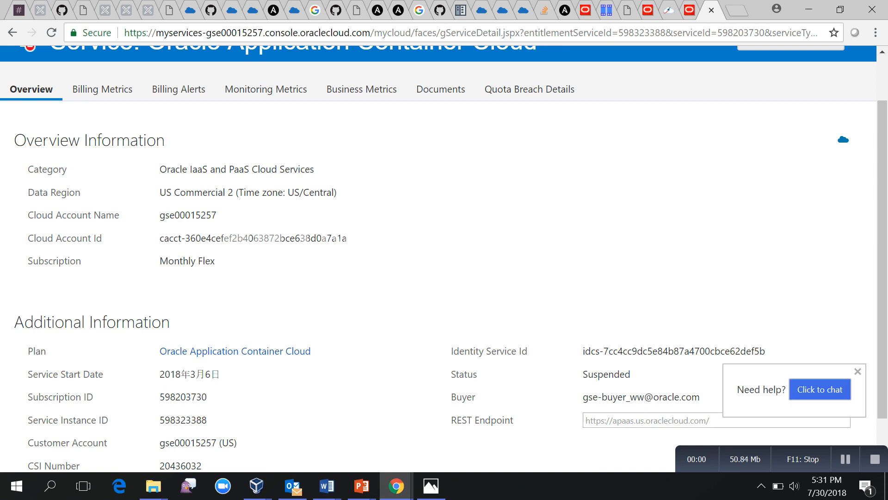
pyautogui.moveTo(581, 351); pyautogui.dragTo(766, 350)
pyautogui.hotkey('ctrl', 'c')
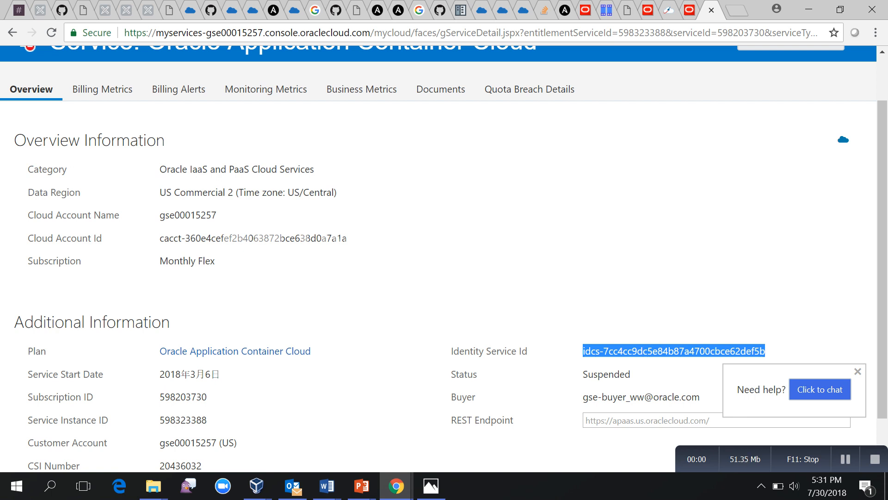
pyautogui.click(690, 11)
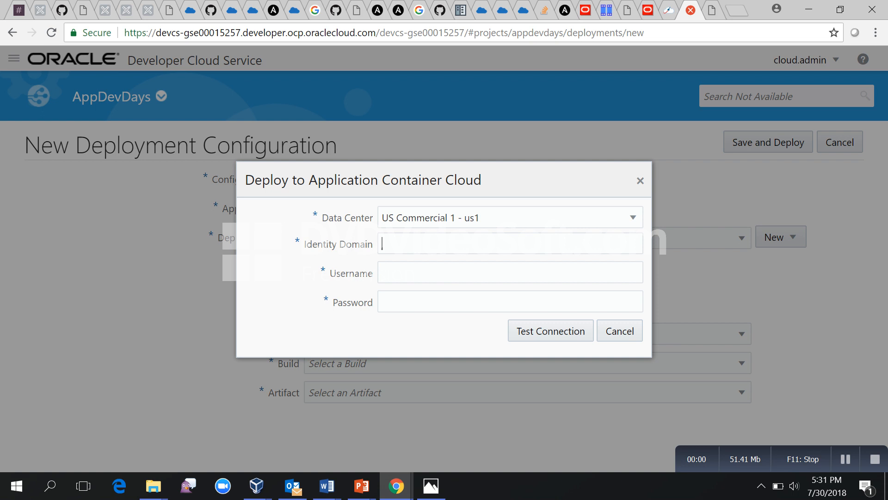
# Enter the identity domain, admin username and password, test the us1 connection, and use it as target.
pyautogui.hotkey('ctrl', 'v')
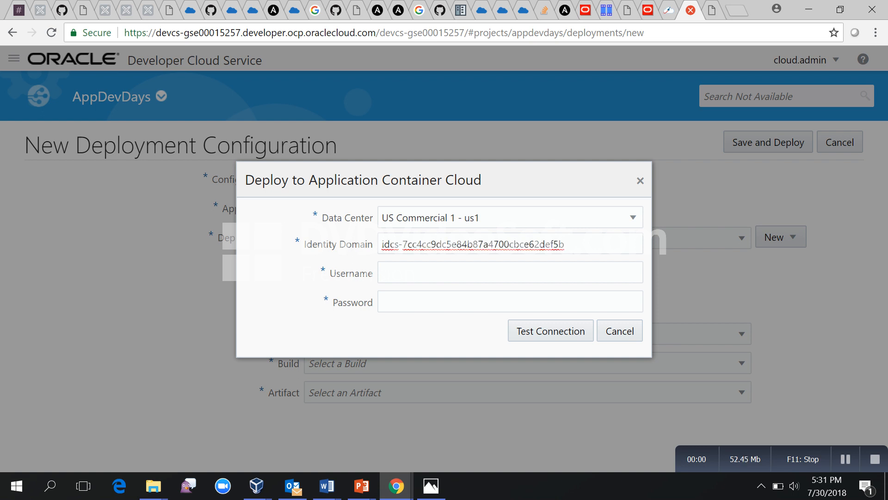
pyautogui.press('Tab')
pyautogui.write('clo')
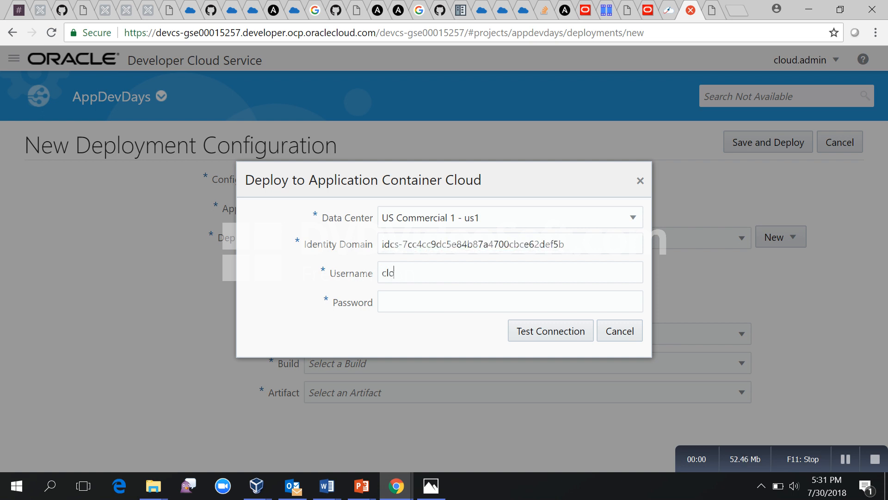
pyautogui.write('ud.admin')
pyautogui.press('Tab')
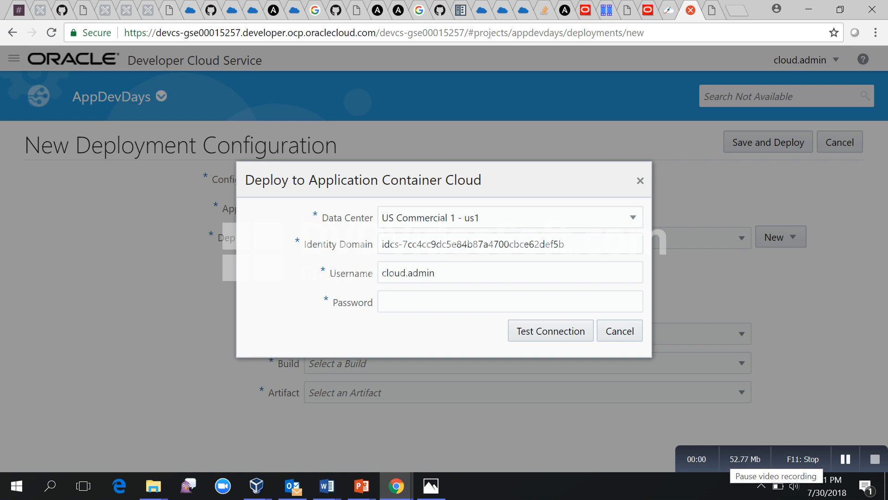
pyautogui.click(845, 459)
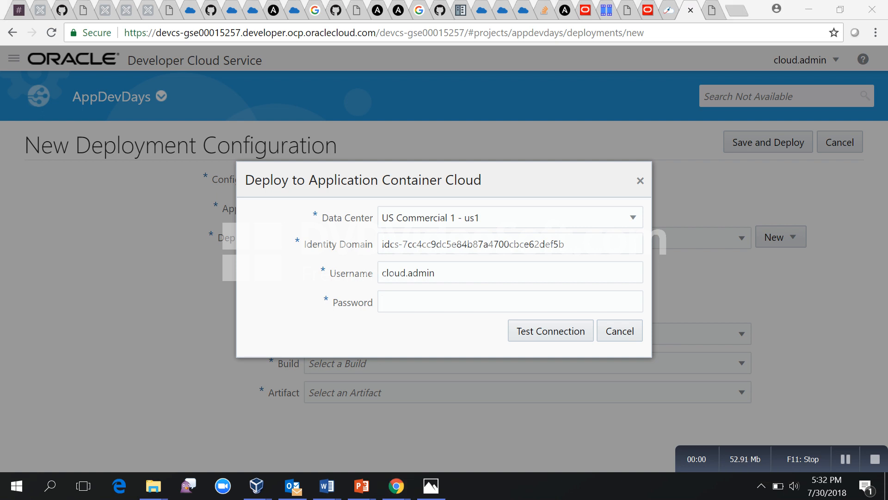
pyautogui.click(463, 302)
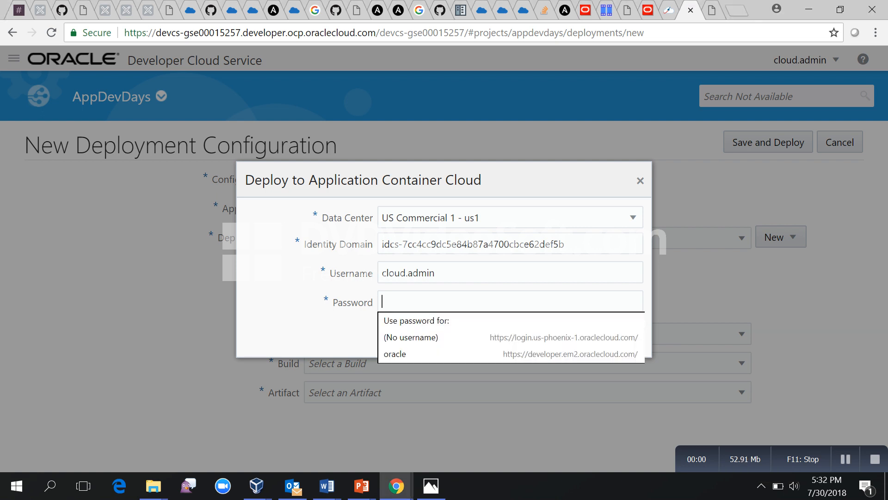
pyautogui.hotkey('ctrl', 'v')
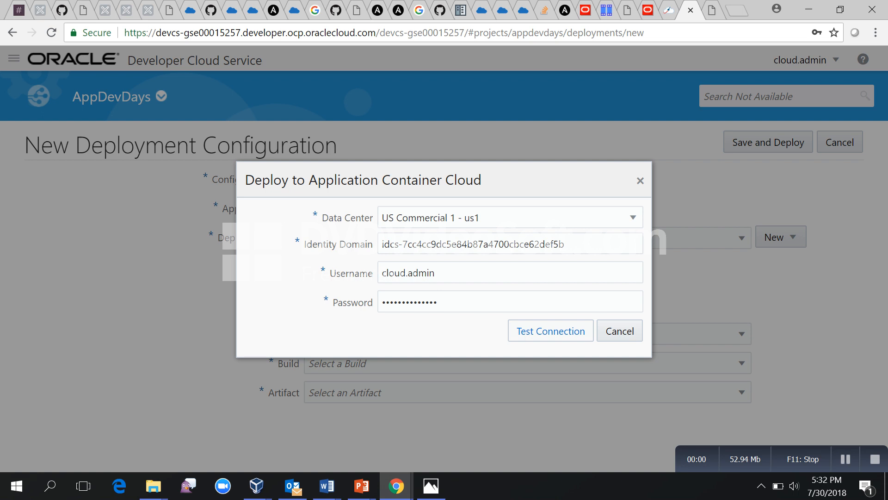
pyautogui.click(550, 331)
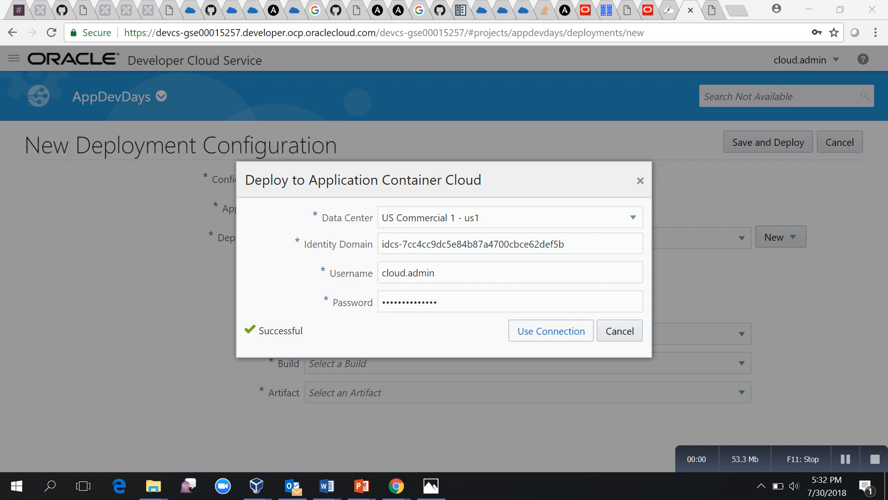
pyautogui.click(551, 331)
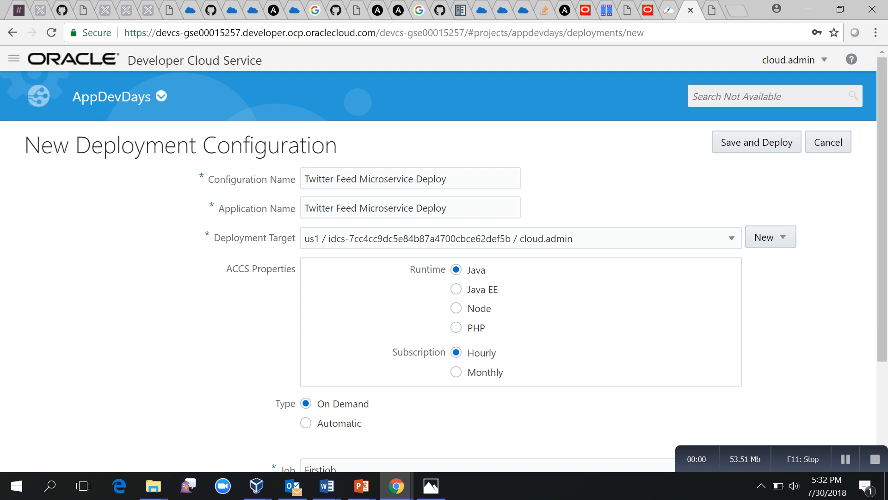
# Confirm Firstjob in the Build dropdown and attempt Save and Deploy, which rejects both names.
pyautogui.scroll(-3, 444, 255)
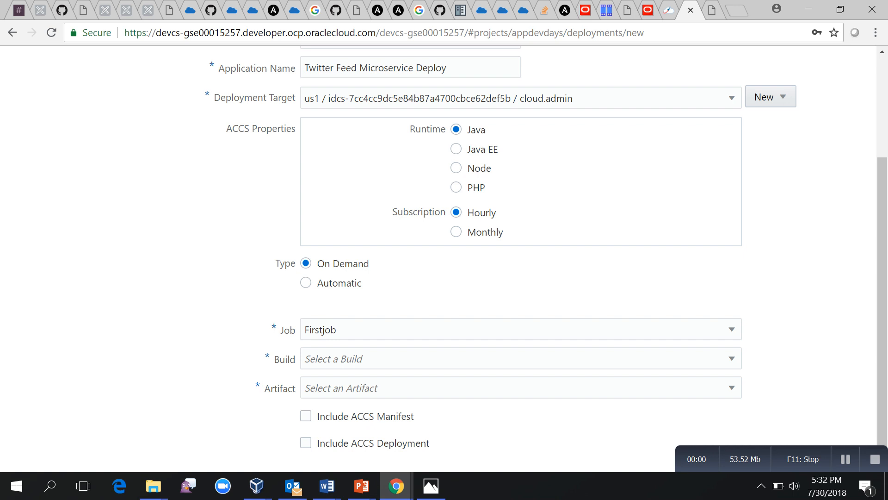
pyautogui.click(520, 359)
pyautogui.click(521, 359)
pyautogui.scroll(3, 444, 259)
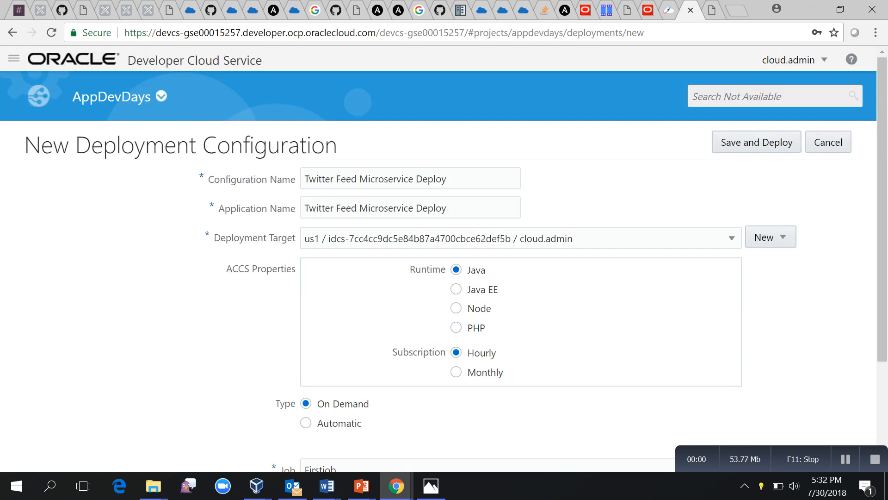
pyautogui.click(756, 142)
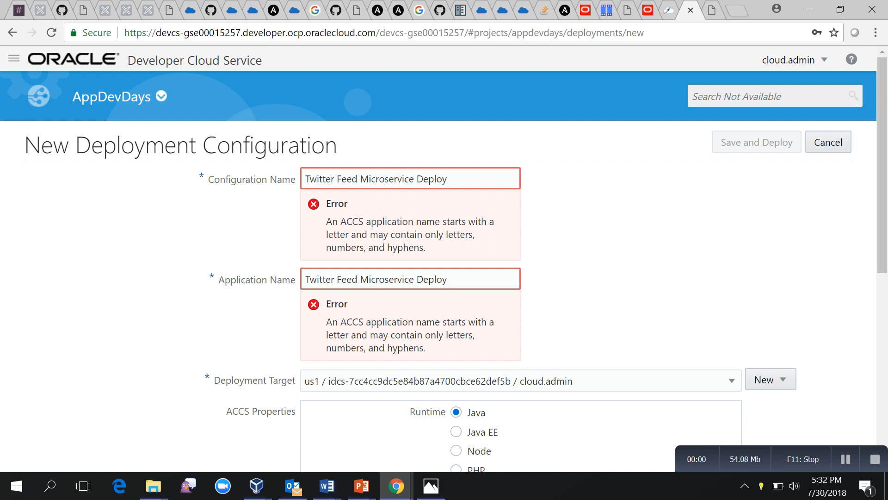
# Remove the spaces so Configuration Name and Application Name both read TwitterFeedMicroserviceDeploy.
pyautogui.click(335, 179)
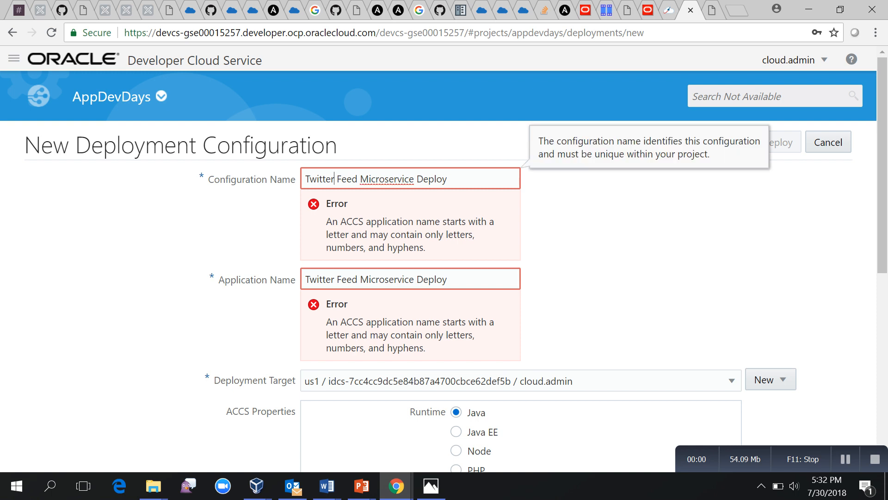
pyautogui.press('BackSpace')
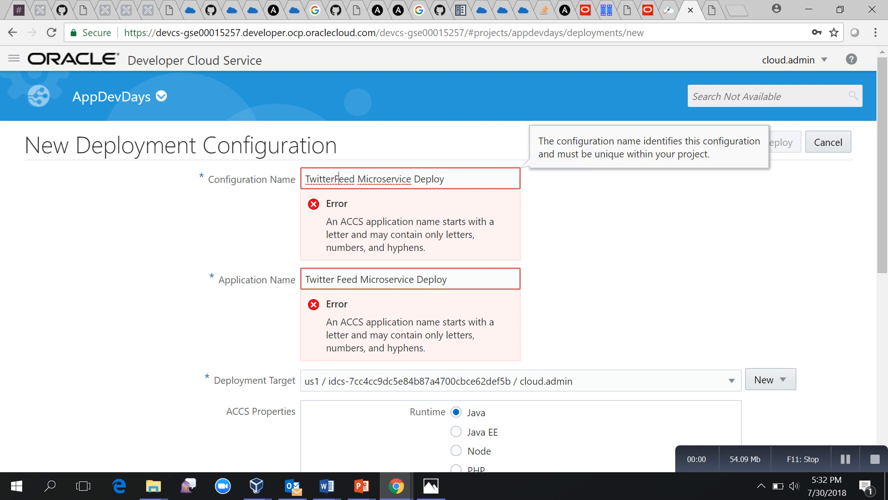
pyautogui.press('BackSpace')
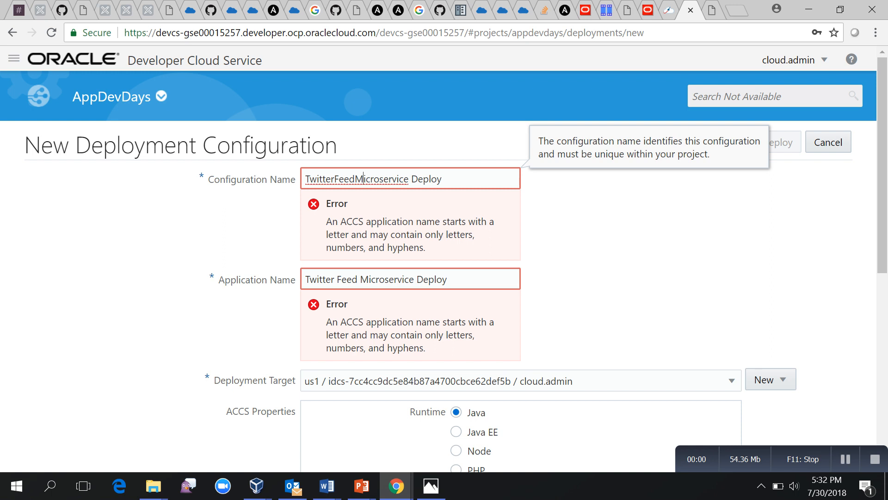
pyautogui.press('BackSpace')
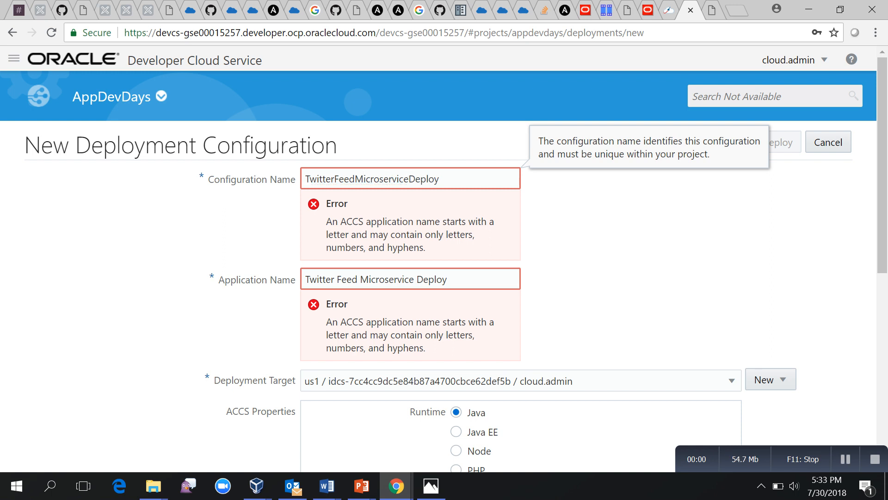
pyautogui.click(417, 280)
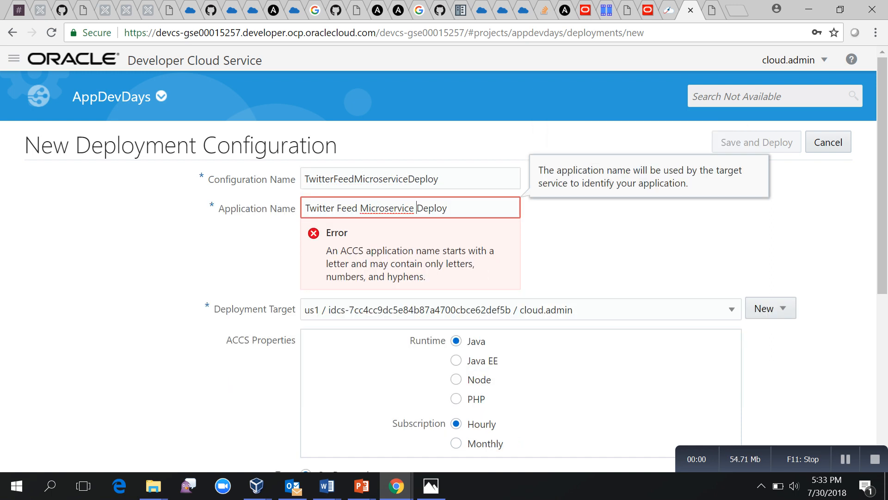
pyautogui.press('BackSpace')
pyautogui.hotkey('ctrl', 'Left')
pyautogui.press('BackSpace')
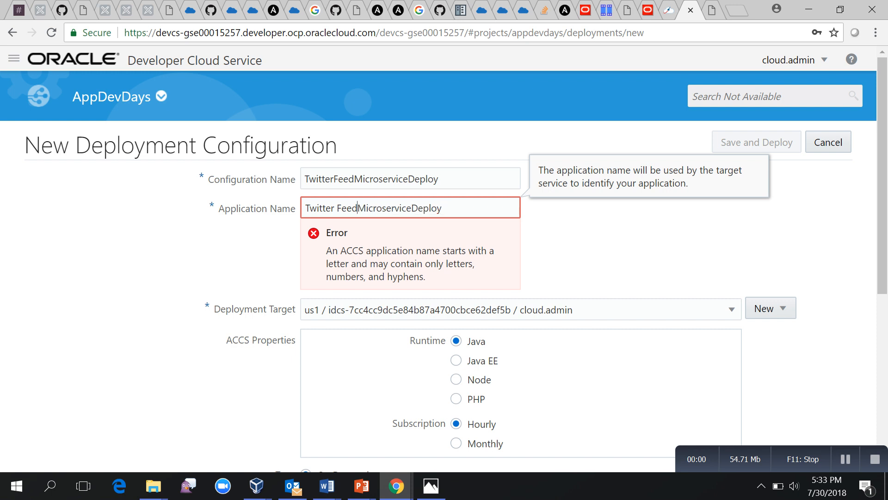
pyautogui.hotkey('ctrl', 'Left')
pyautogui.press('BackSpace')
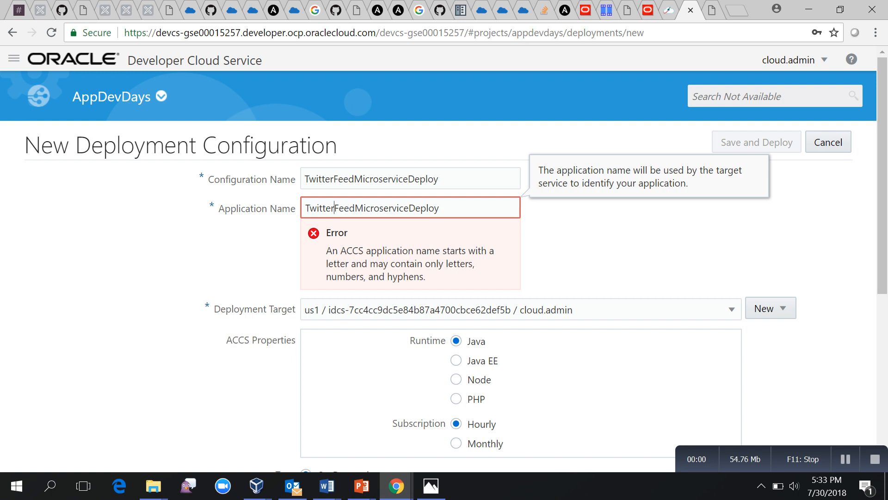
pyautogui.press('Tab')
# Select build 1 (Failure) and check the Artifact dropdown, which offers no artifacts.
pyautogui.scroll(-2, 444, 277)
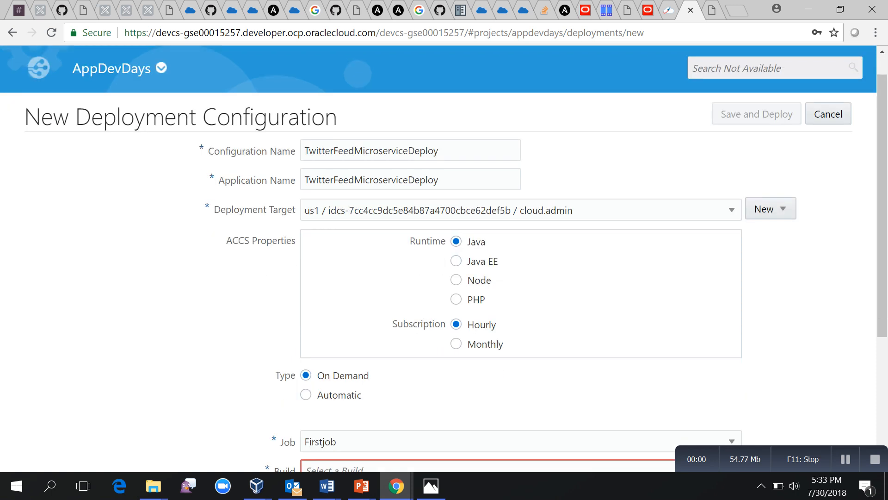
pyautogui.scroll(2, 444, 278)
pyautogui.scroll(-5, 444, 277)
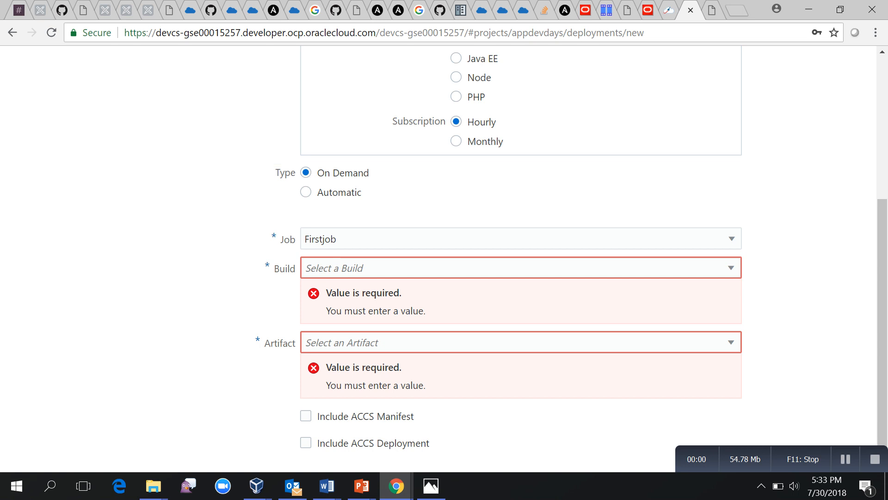
pyautogui.click(520, 268)
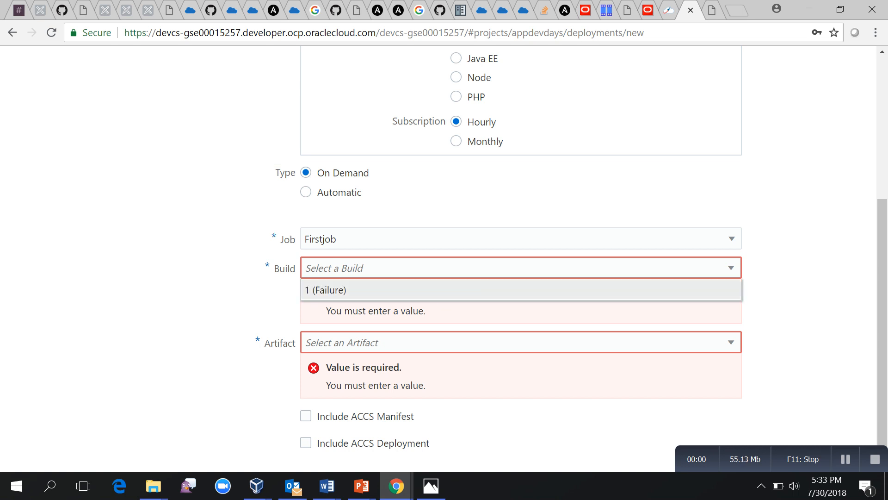
pyautogui.click(520, 289)
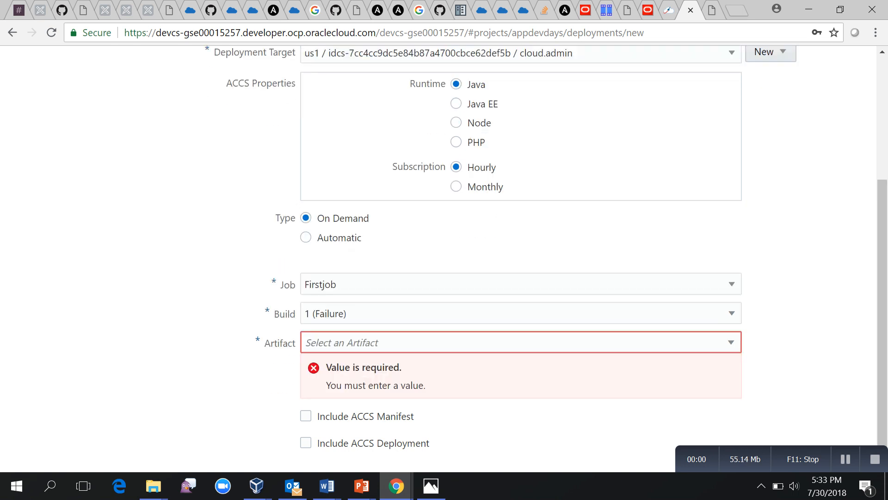
pyautogui.click(520, 342)
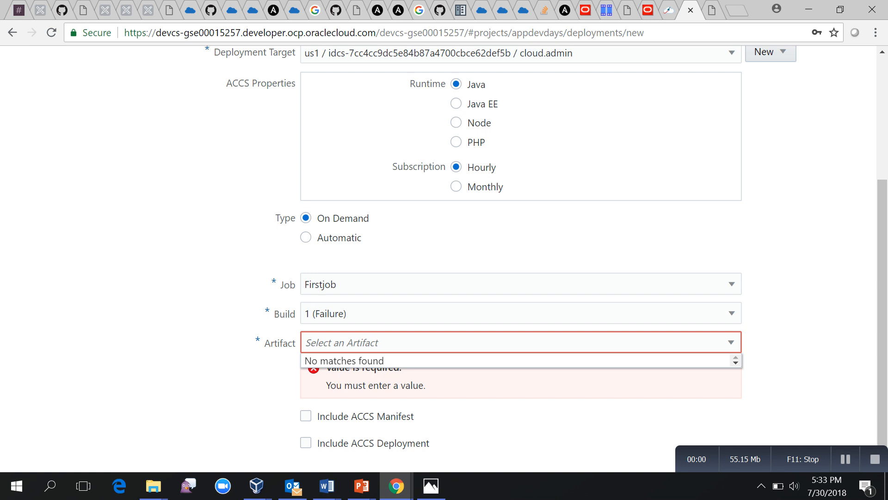
pyautogui.scroll(4, 296, 398)
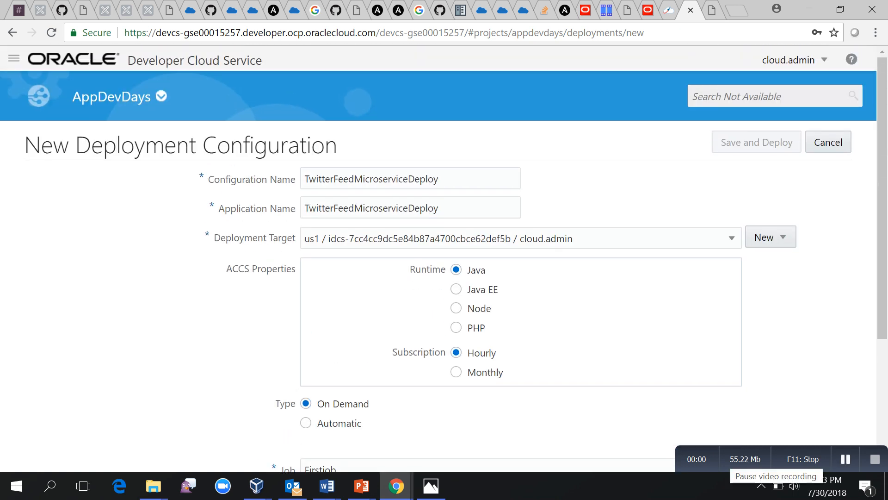
# Return to the AppDevDays project home, minimize the Photos window, and open the navigation menu.
pyautogui.click(845, 458)
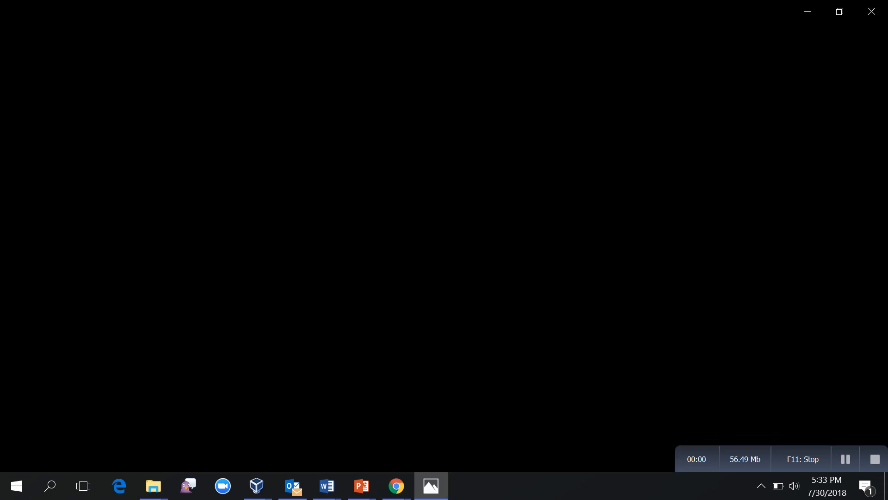
pyautogui.click(808, 11)
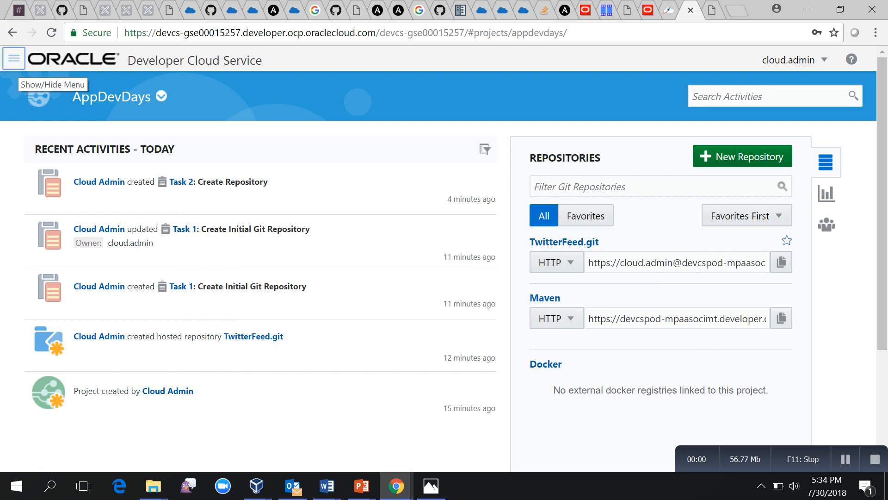
pyautogui.click(14, 58)
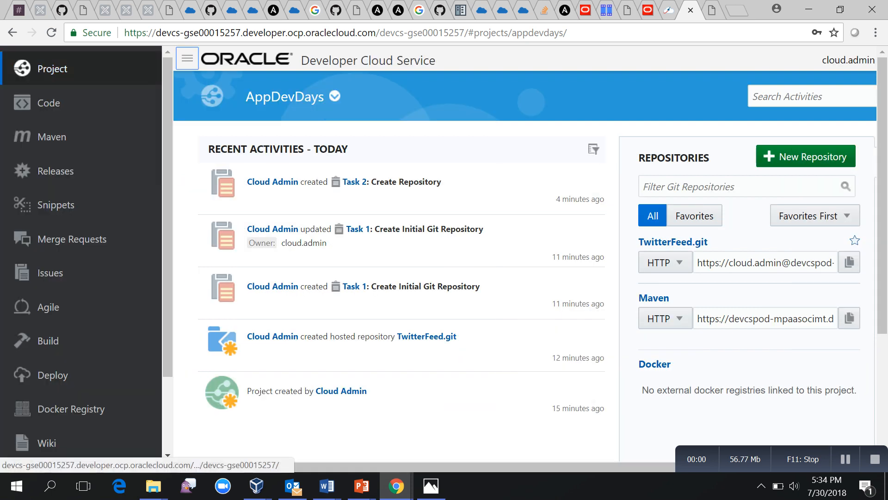